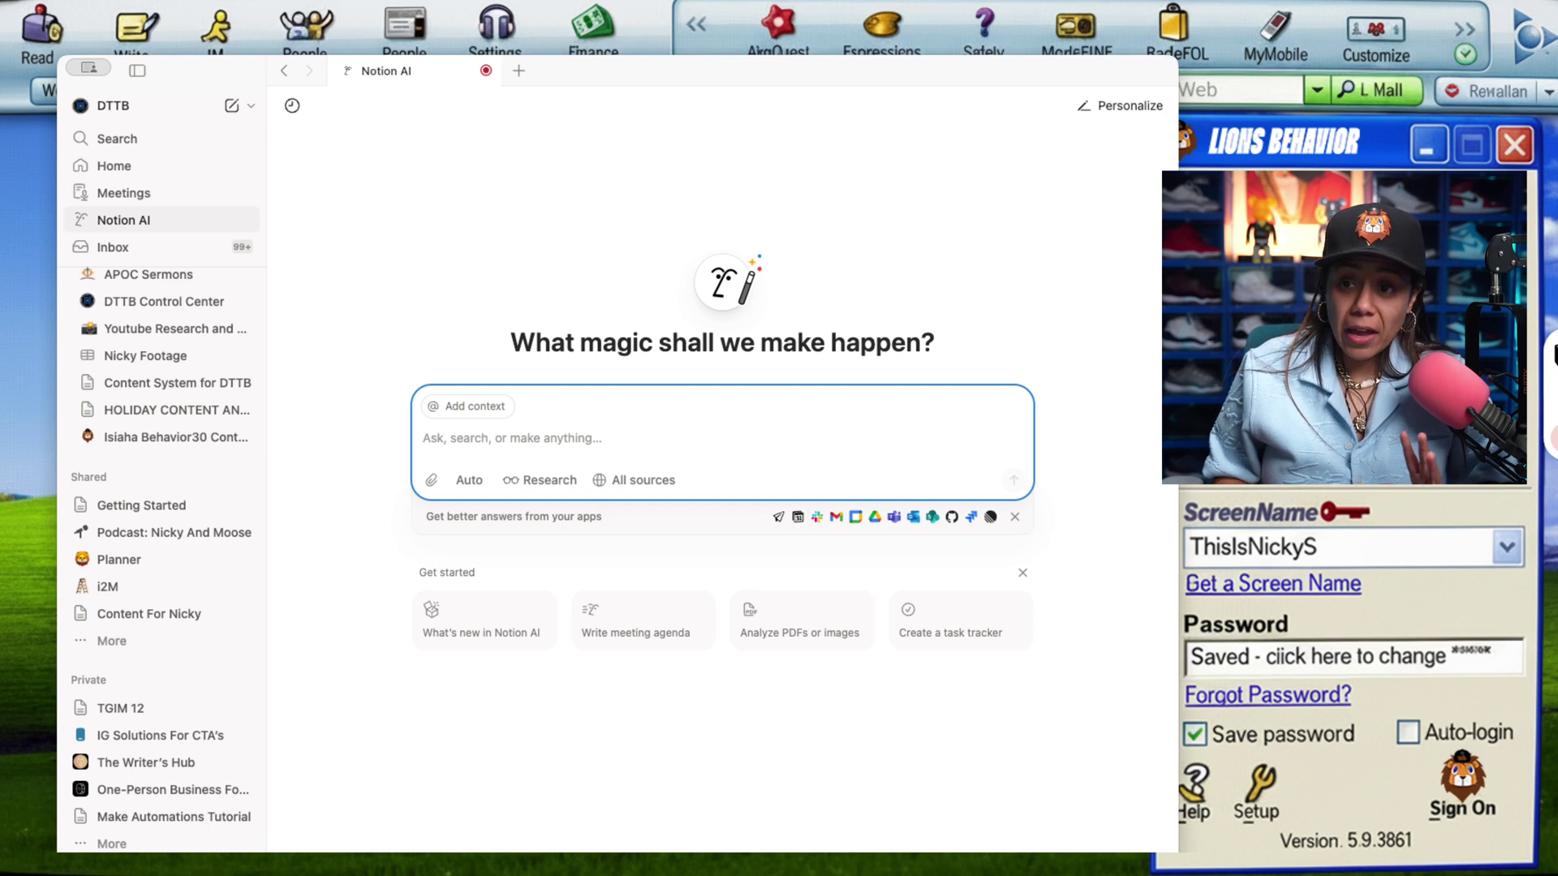
- View Notion AI's available models in the Auto selector, then open Nicky's Brain from Favorites
scroll(162, 560, "up", 5)
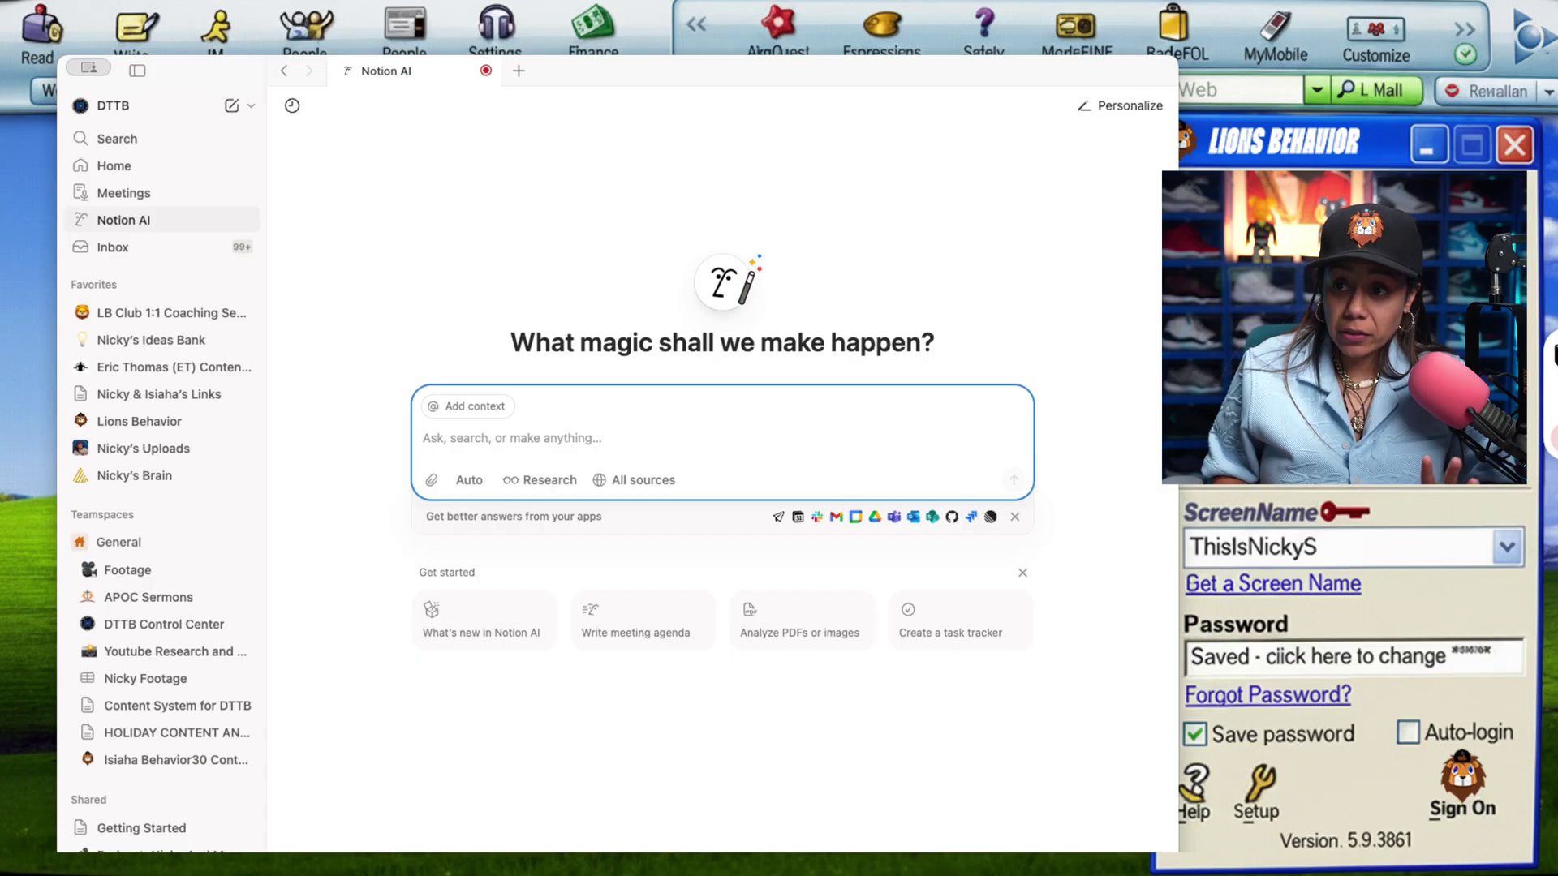
left_click(465, 482)
left_click(465, 485)
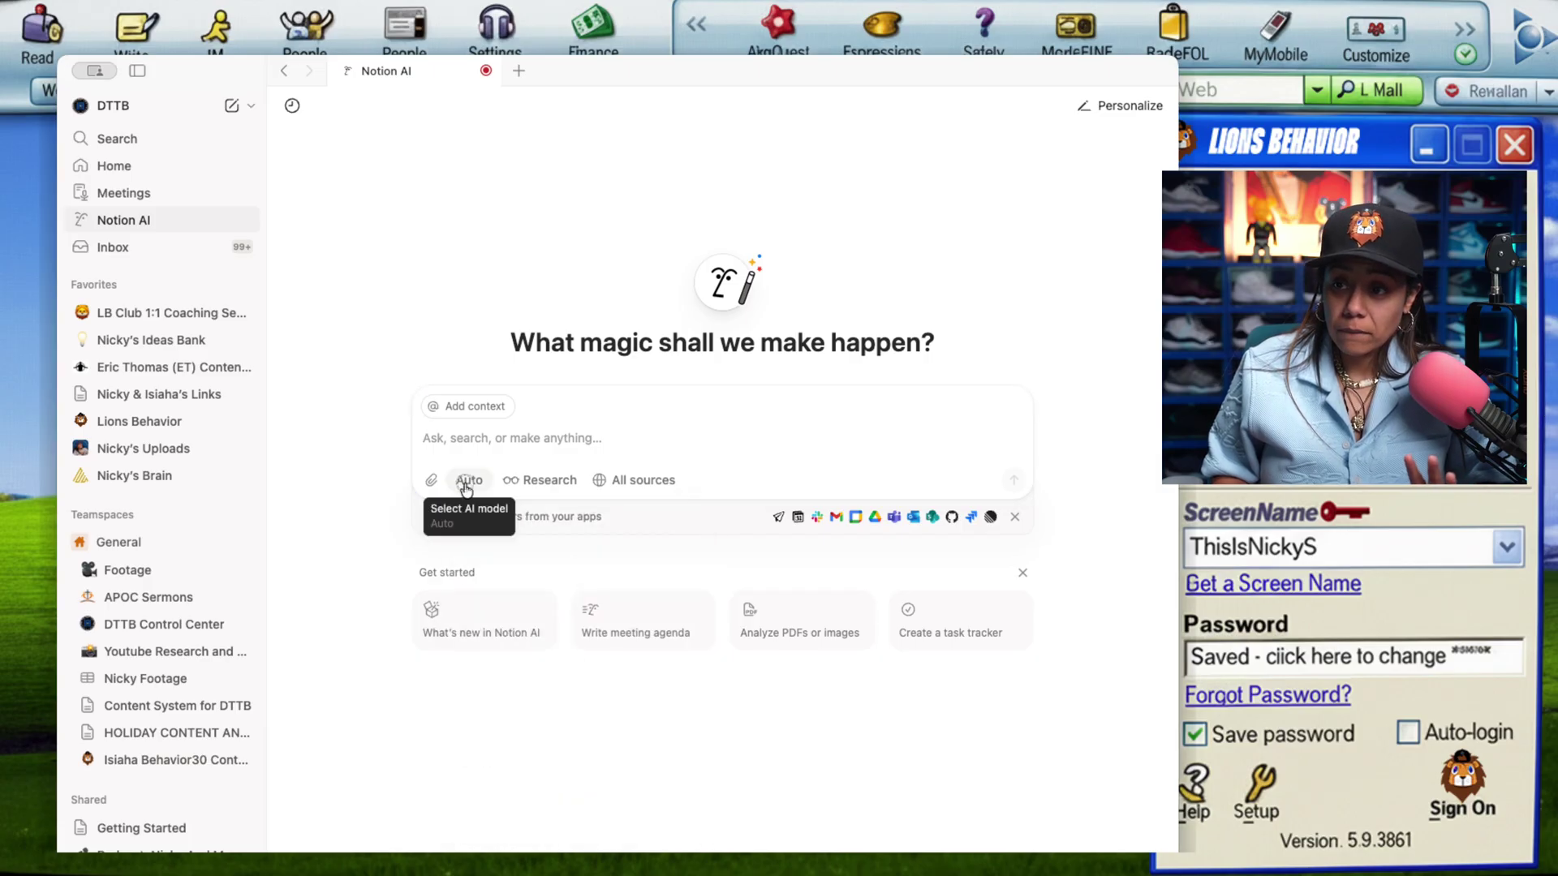
left_click(466, 485)
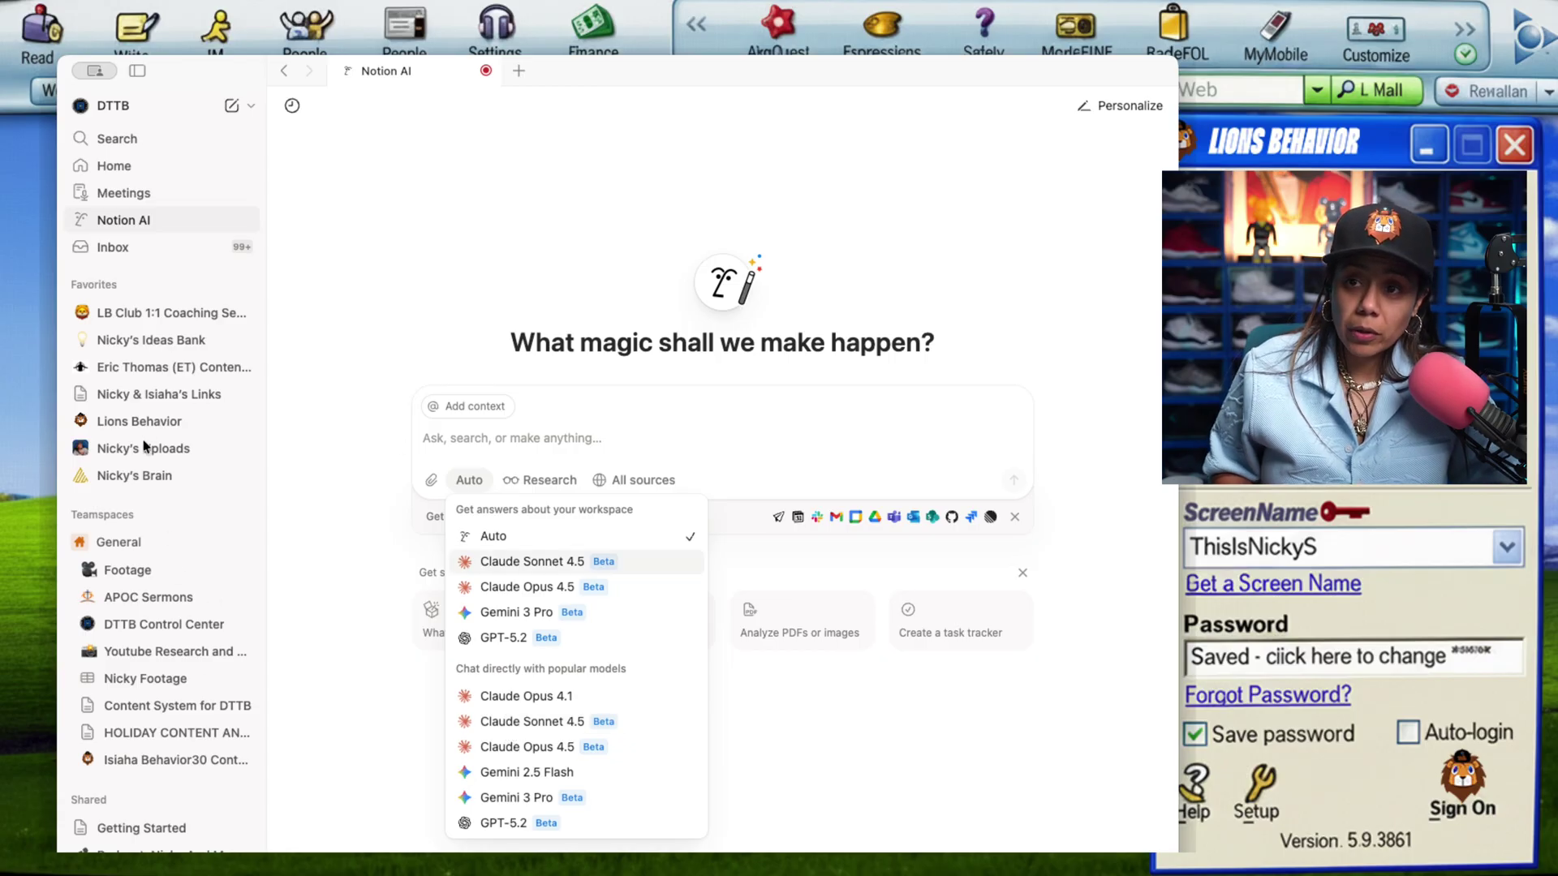
left_click(129, 477)
left_click(130, 475)
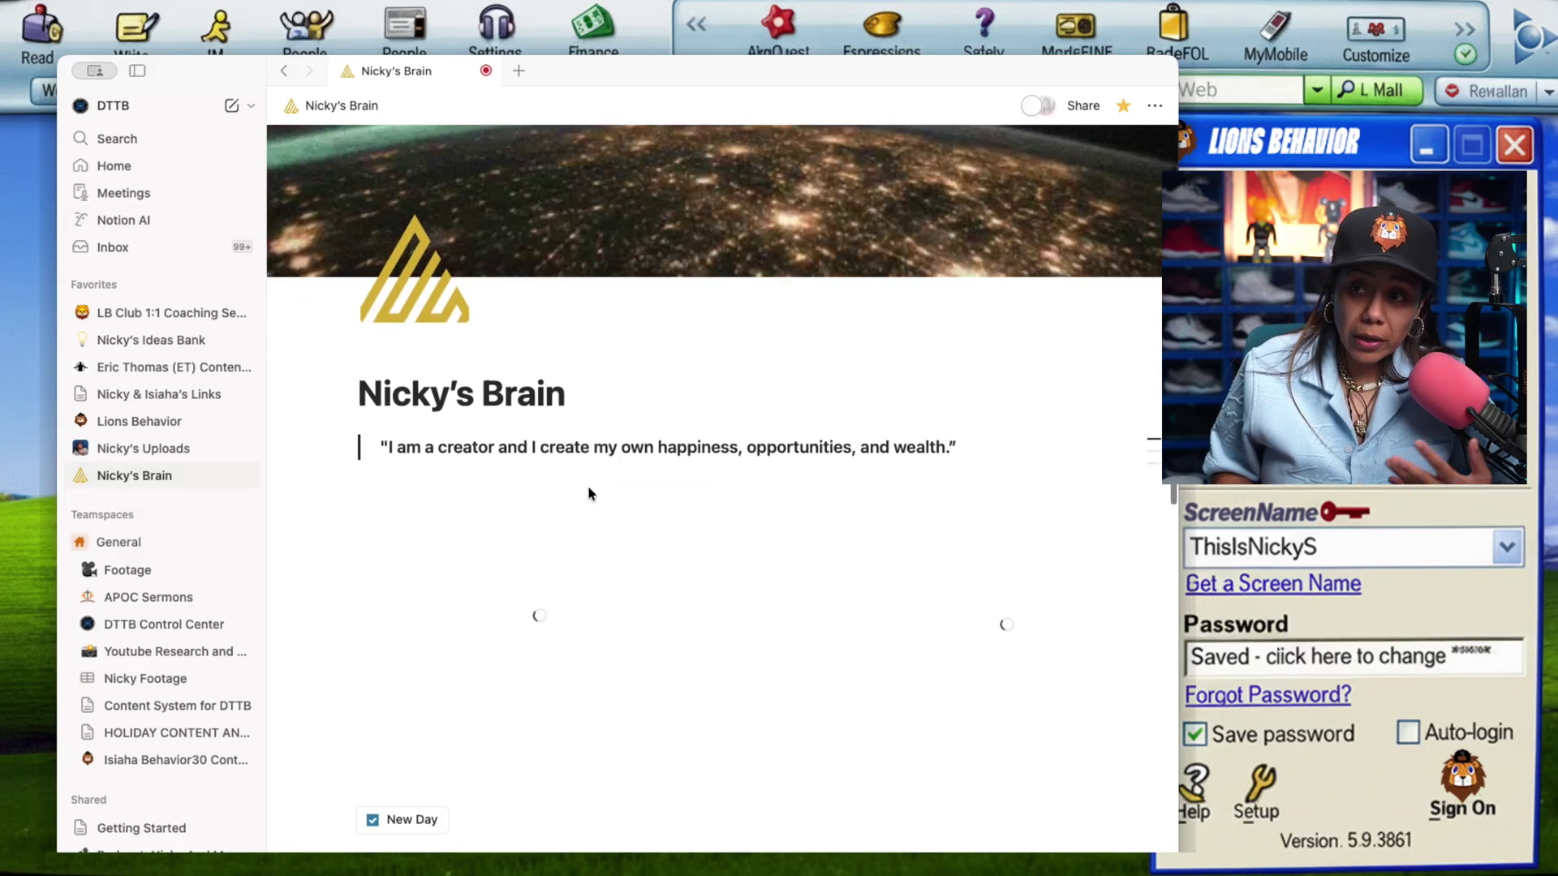
- Open the Content HQ page listed under Business on Nicky's Brain
scroll(588, 487, "down", 10)
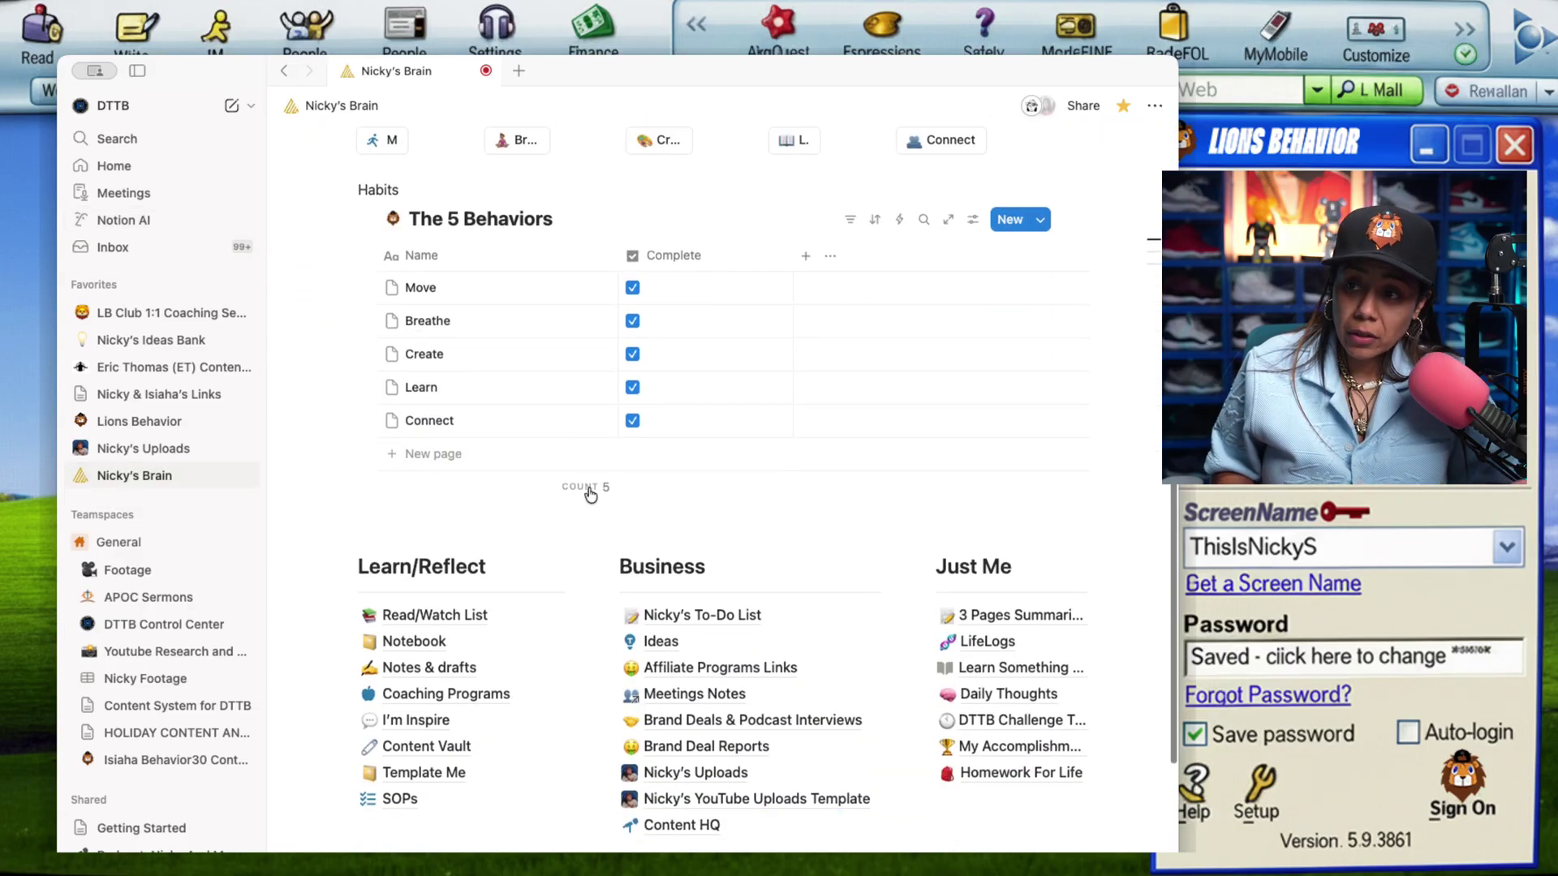
scroll(590, 491, "down", 5)
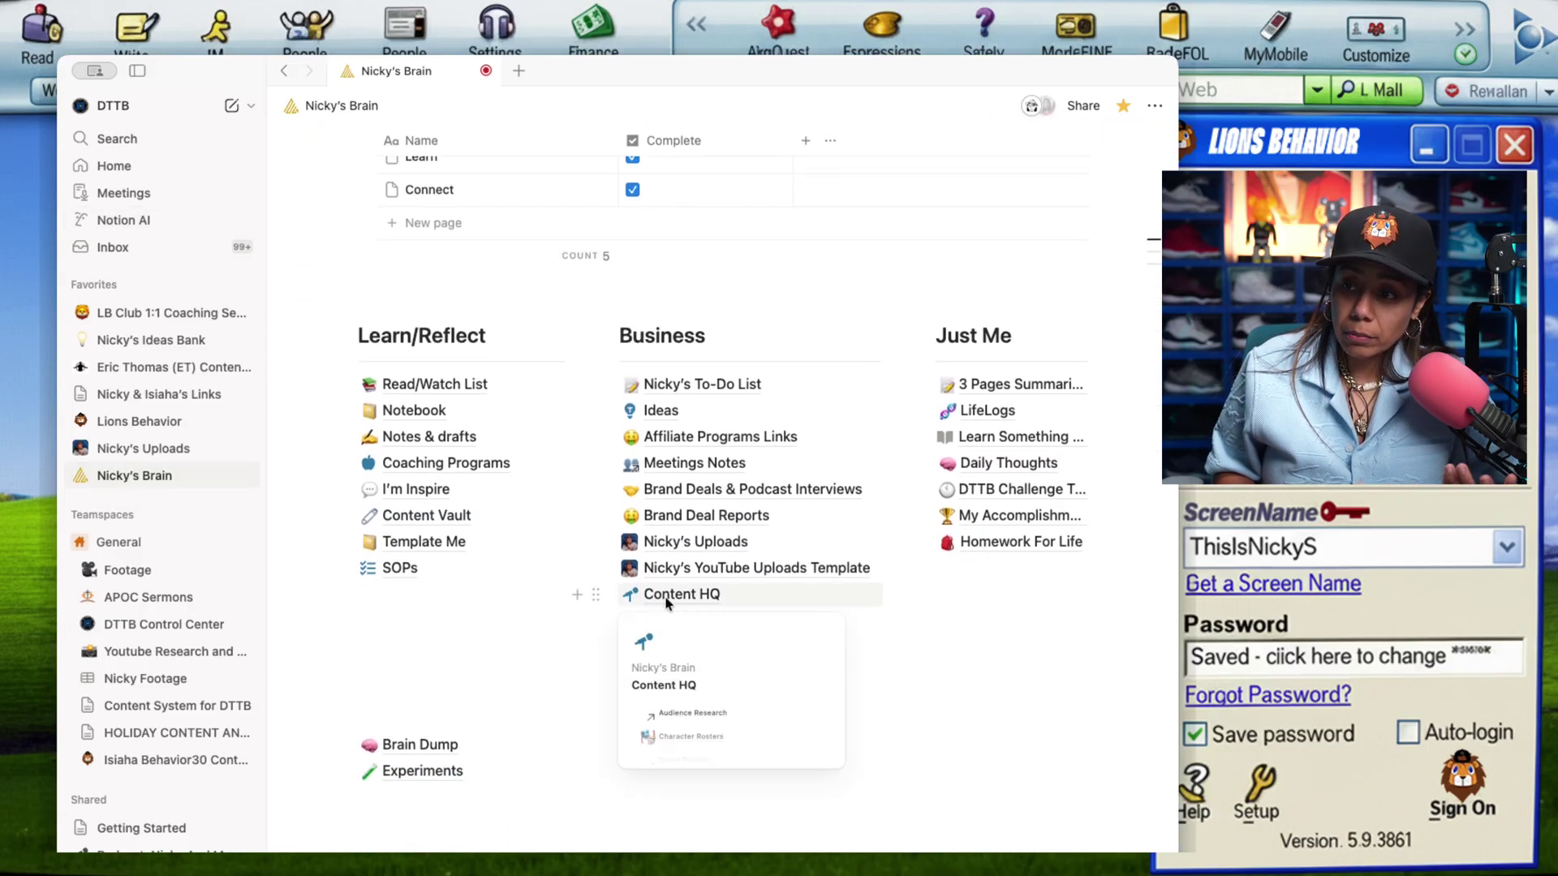
left_click(667, 599)
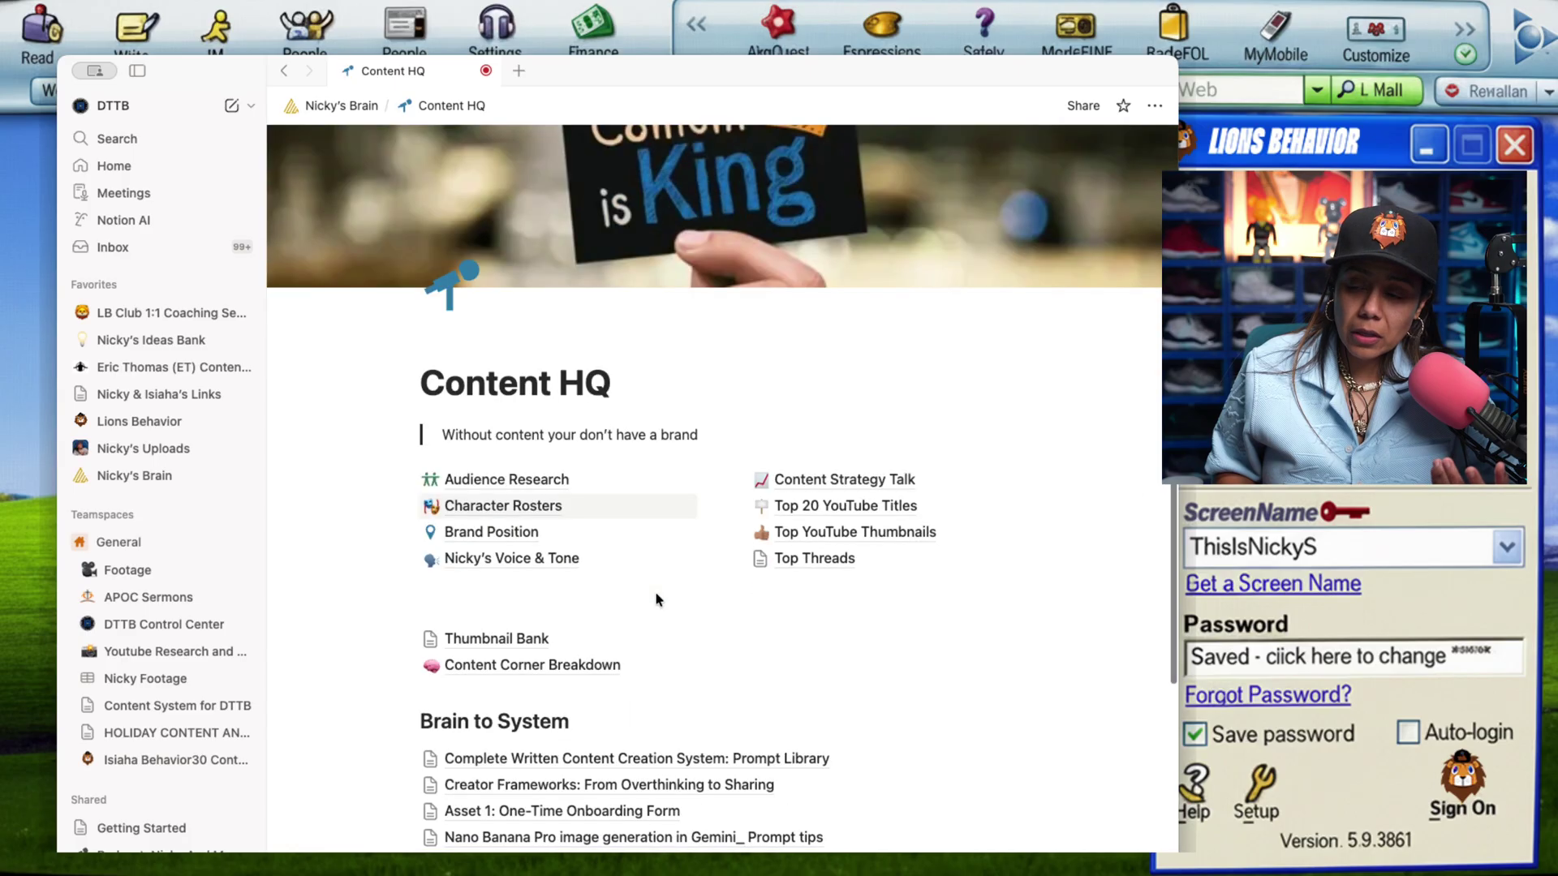
- Open the Top Threads page from Content HQ
scroll(657, 601, "down", 5)
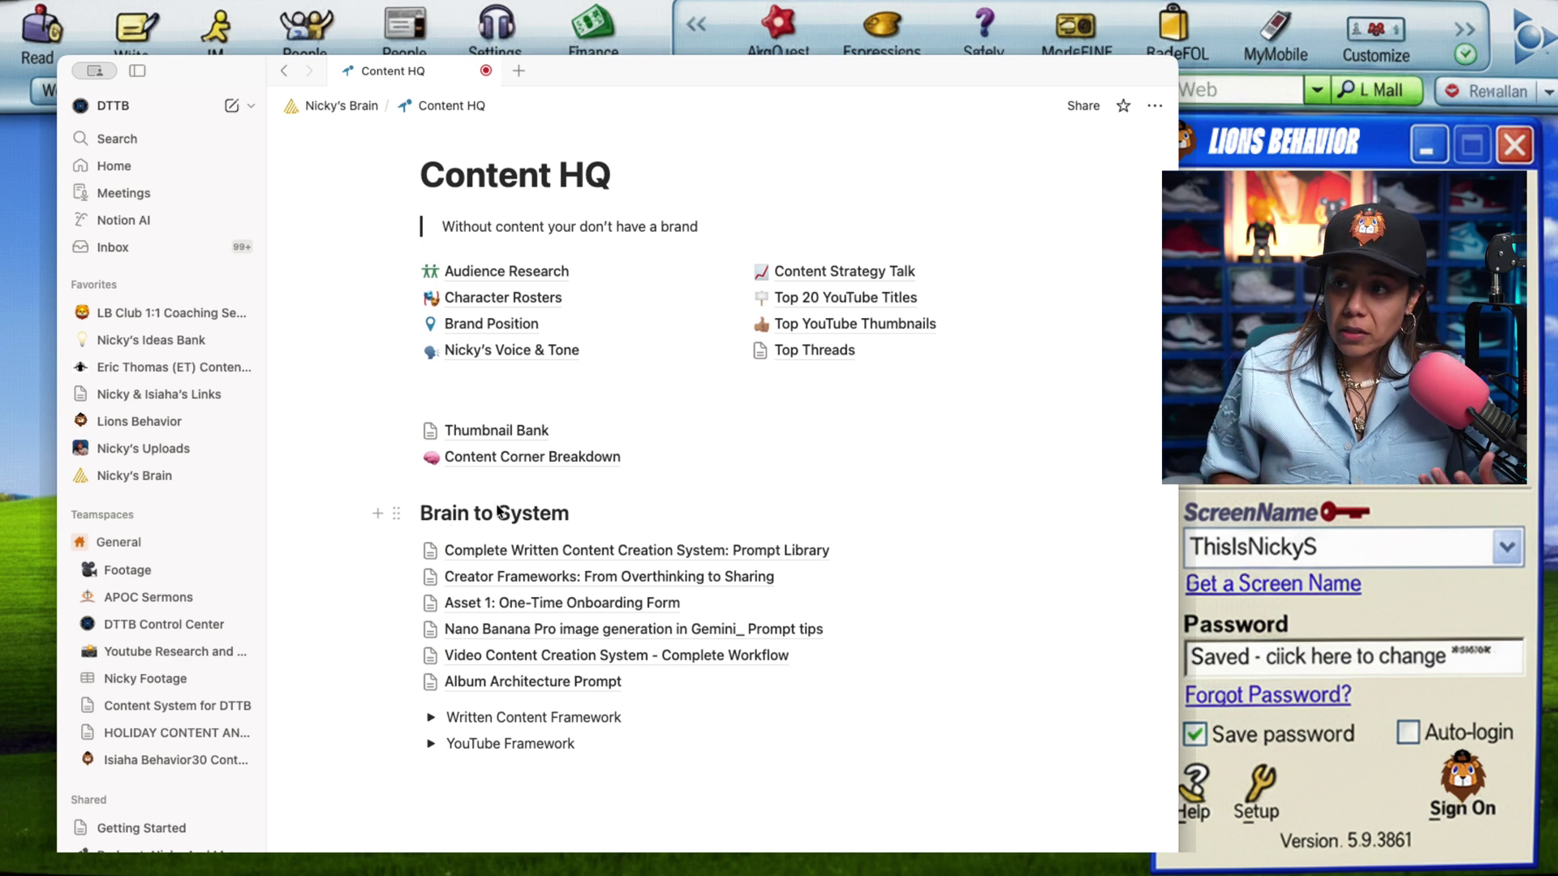
mouse_move(810, 357)
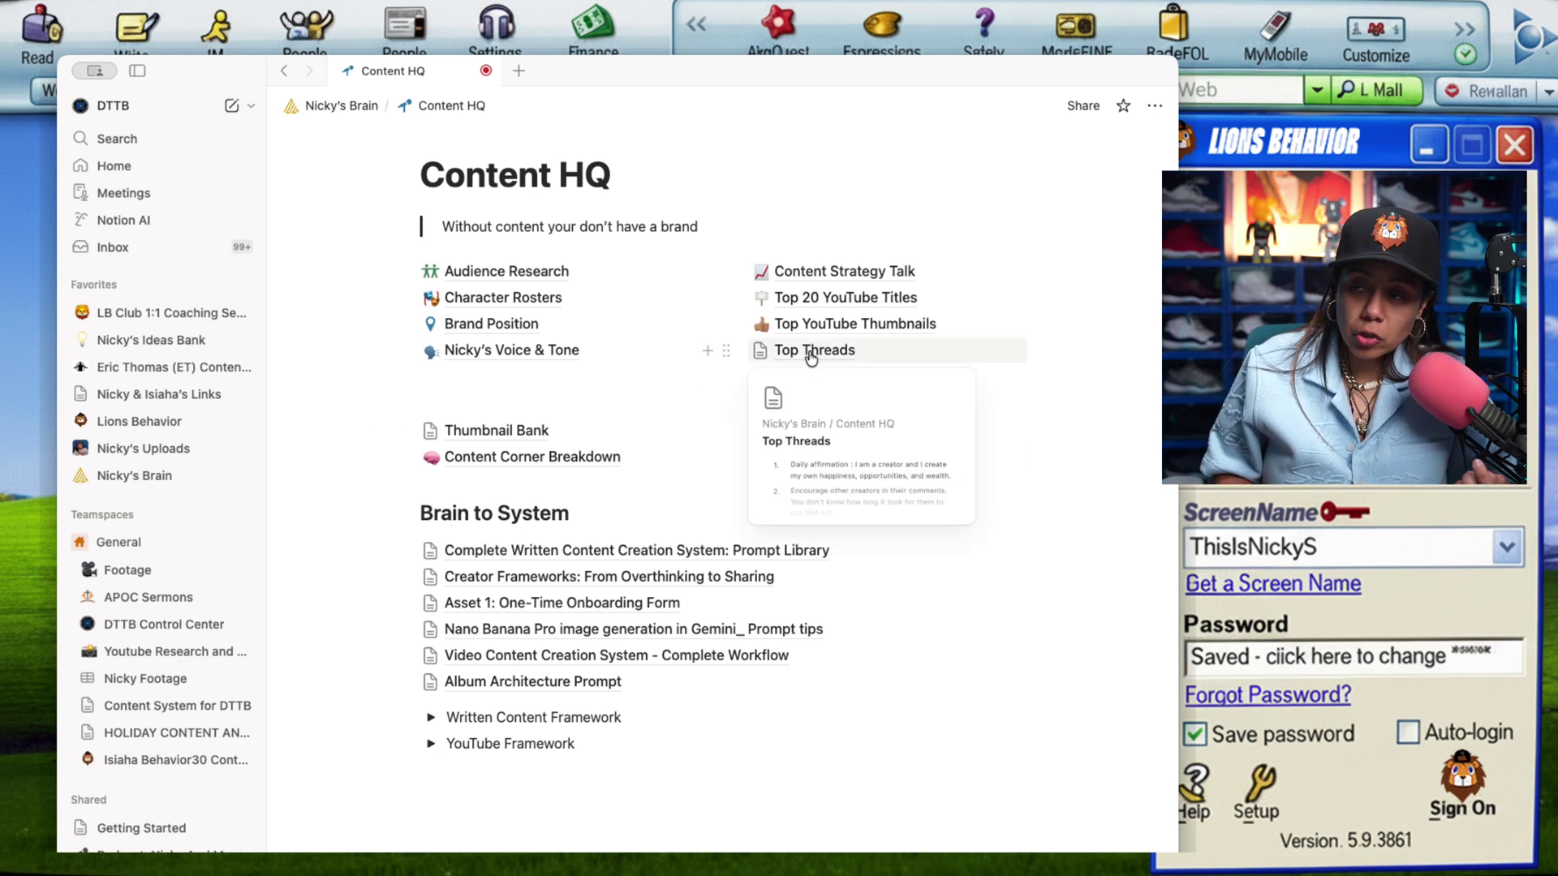
left_click(811, 355)
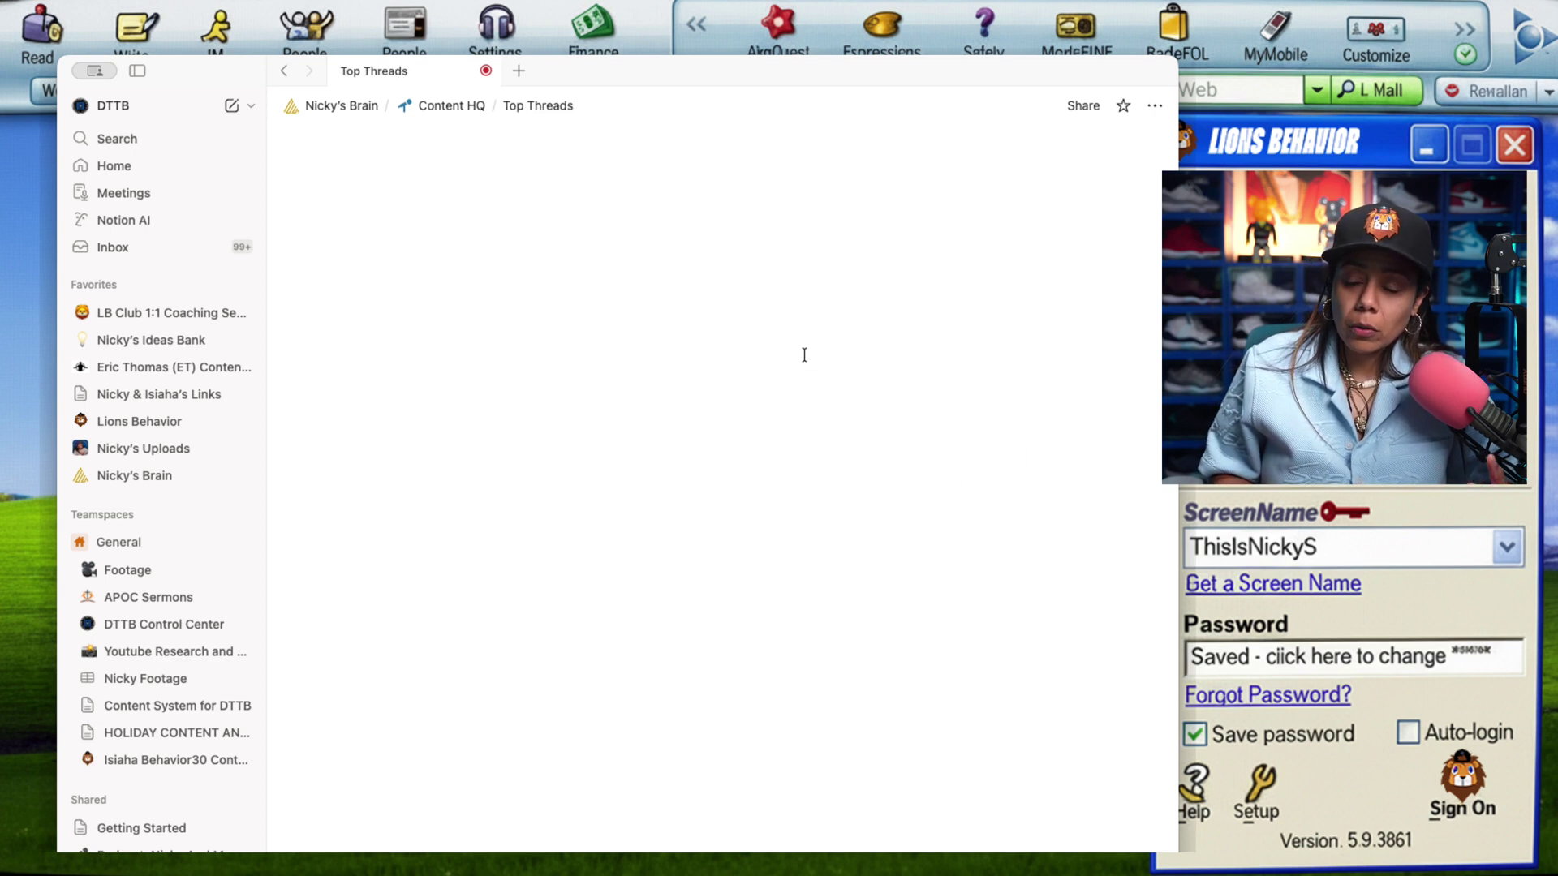
- Read through the Top Threads page and return to Content HQ
scroll(799, 365, "down", 2)
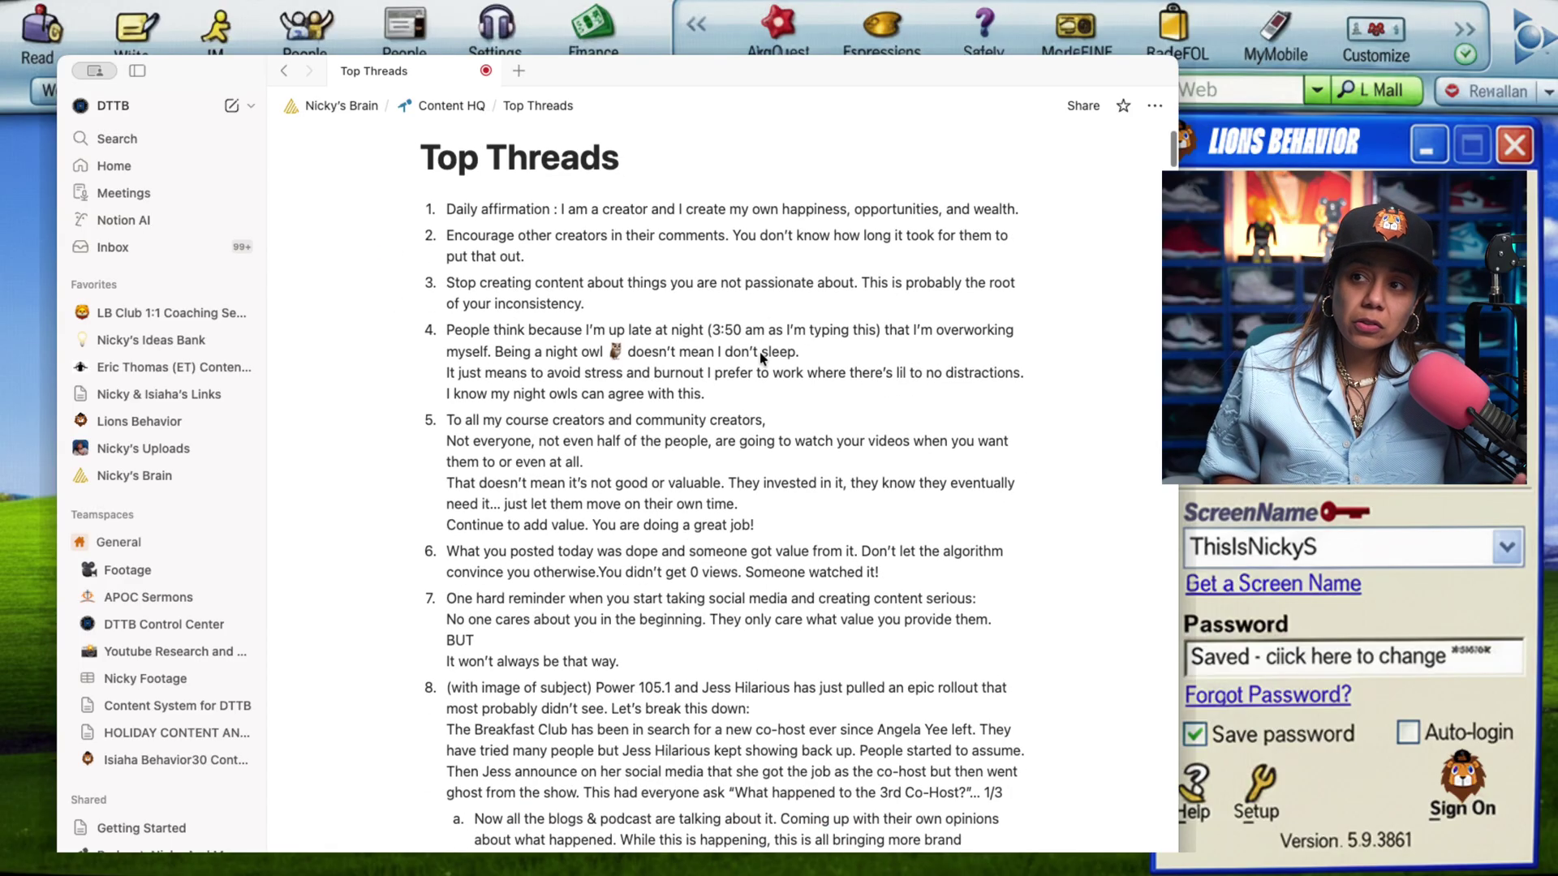
scroll(763, 357, "down", 8)
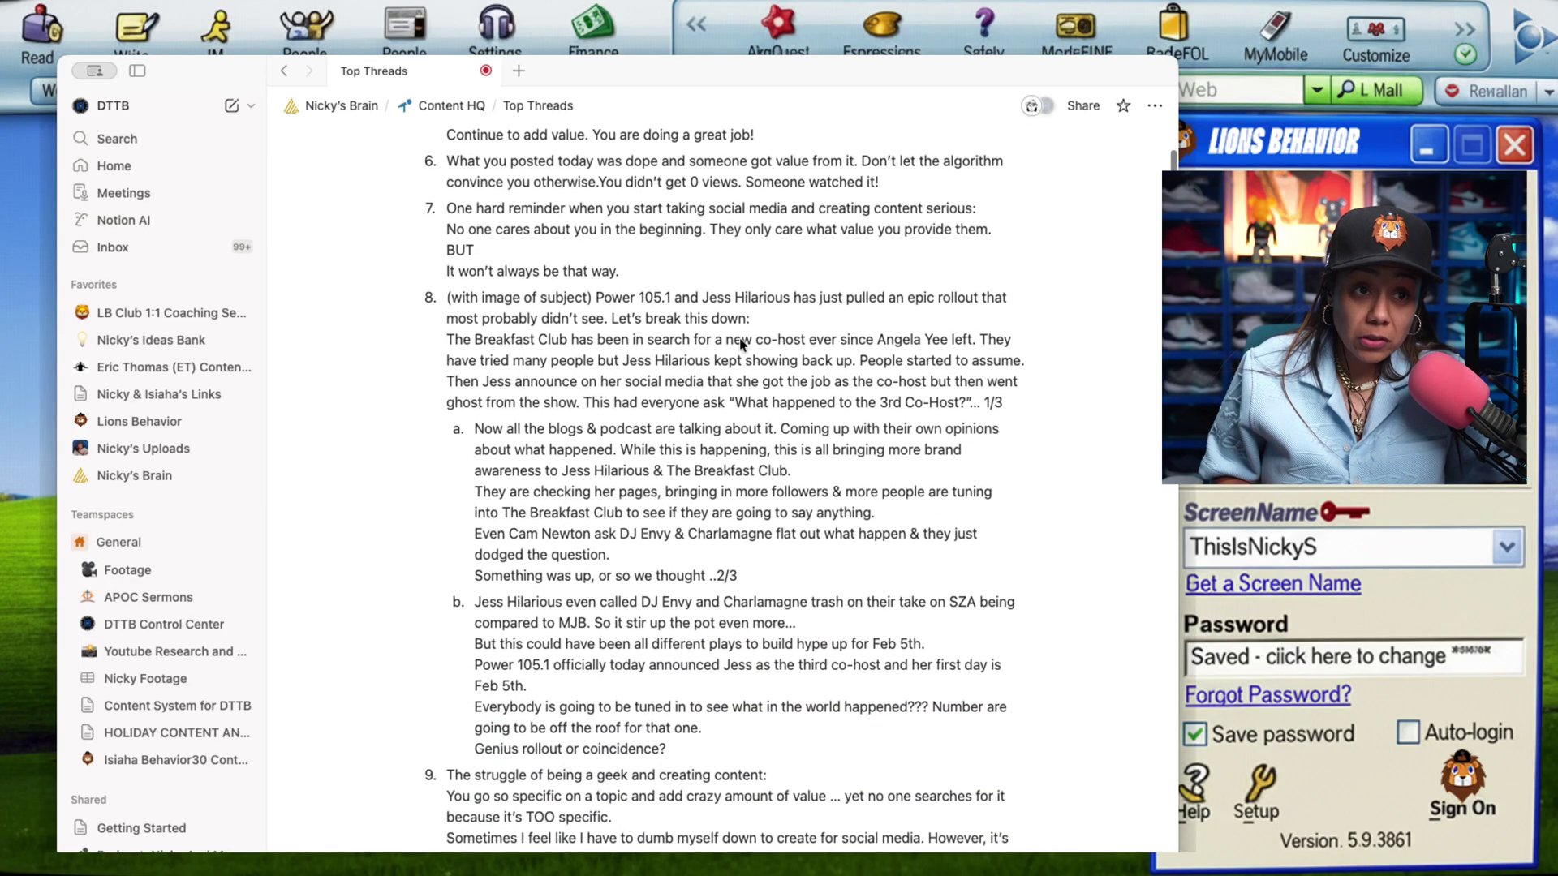
scroll(740, 345, "down", 3)
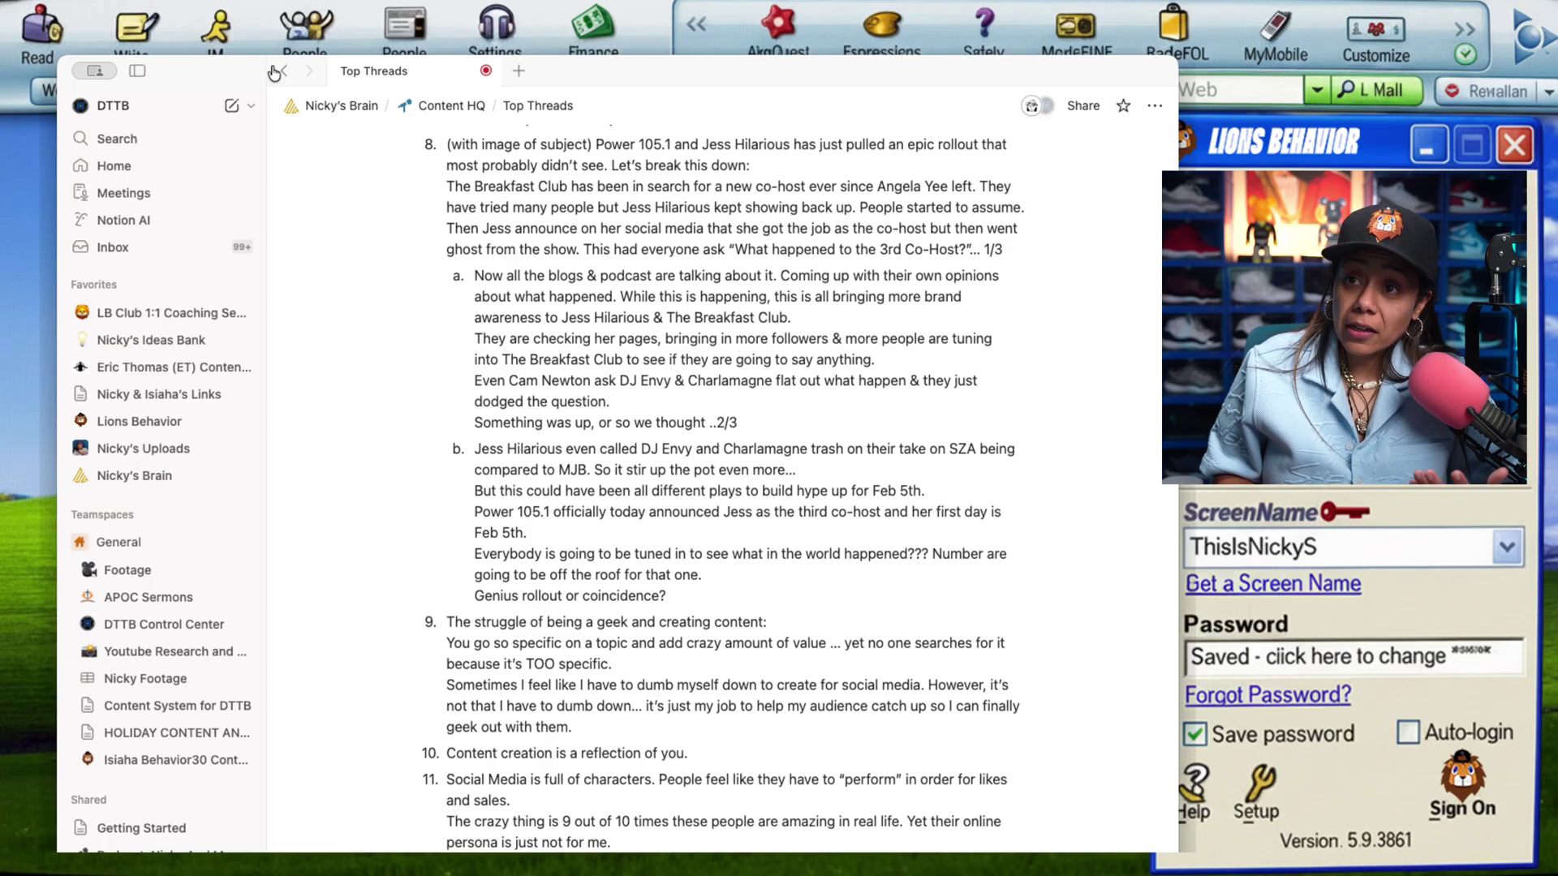
left_click(287, 75)
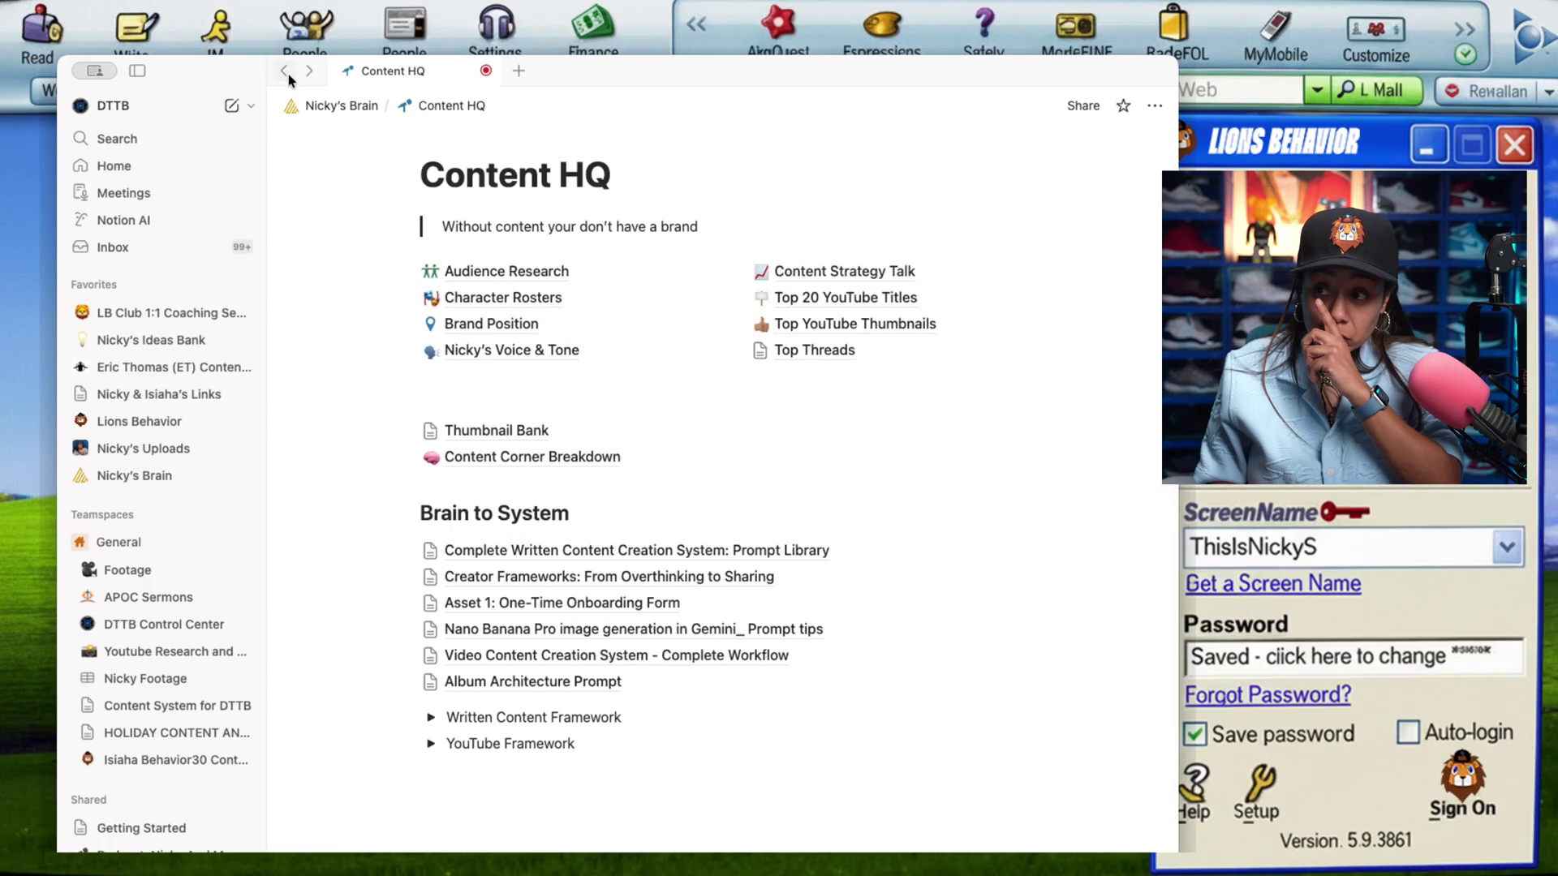
- Review the Top 20 YouTube Titles page, then go back to Content HQ
scroll(791, 300, "up", 1)
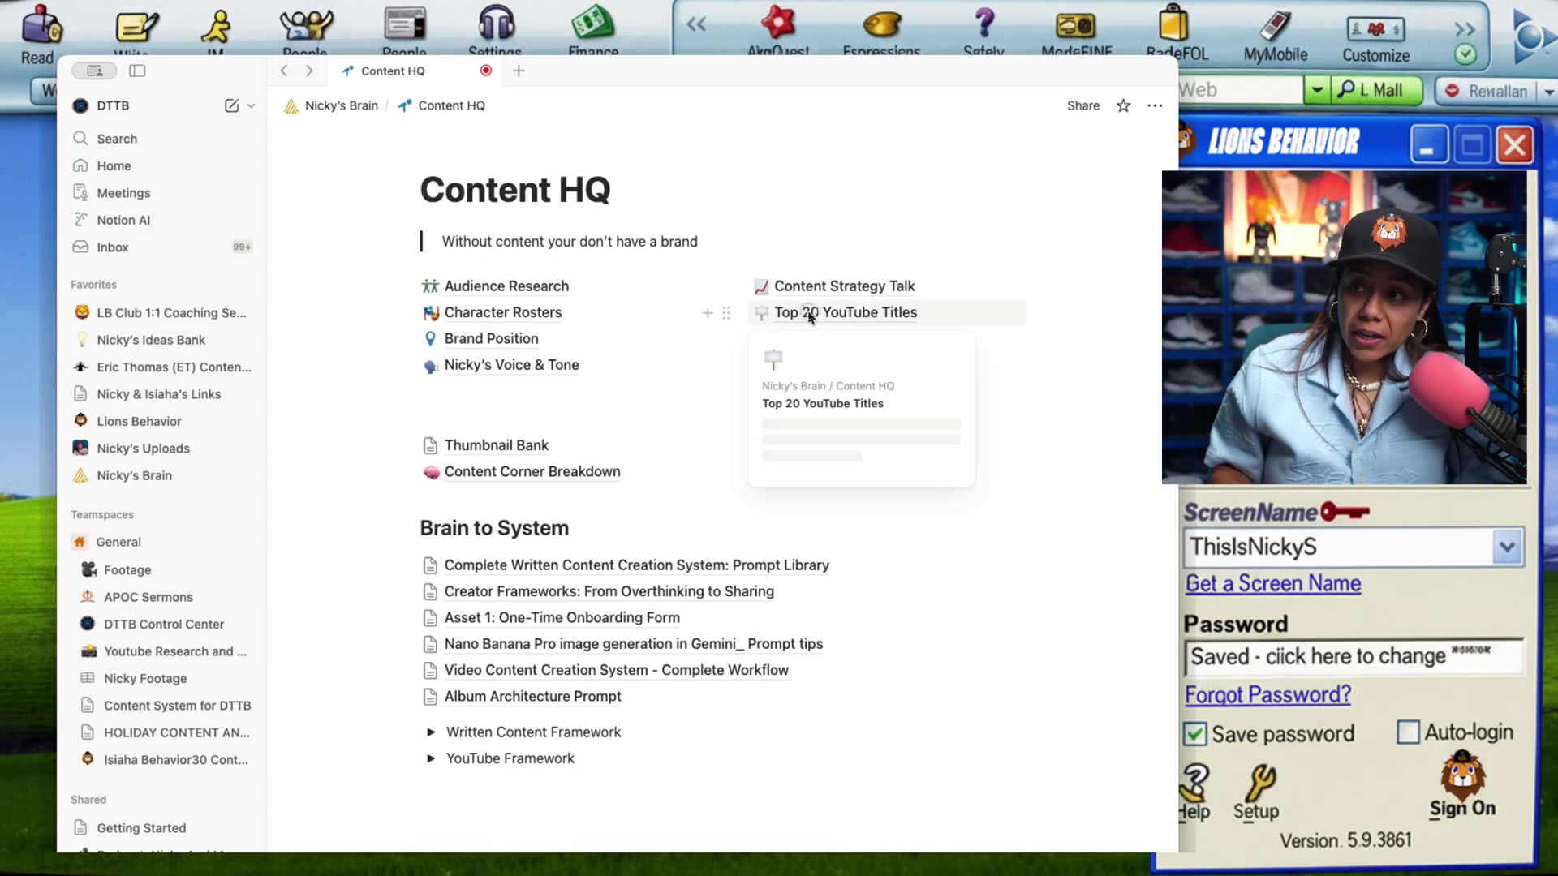
left_click(811, 310)
scroll(703, 360, "down", 3)
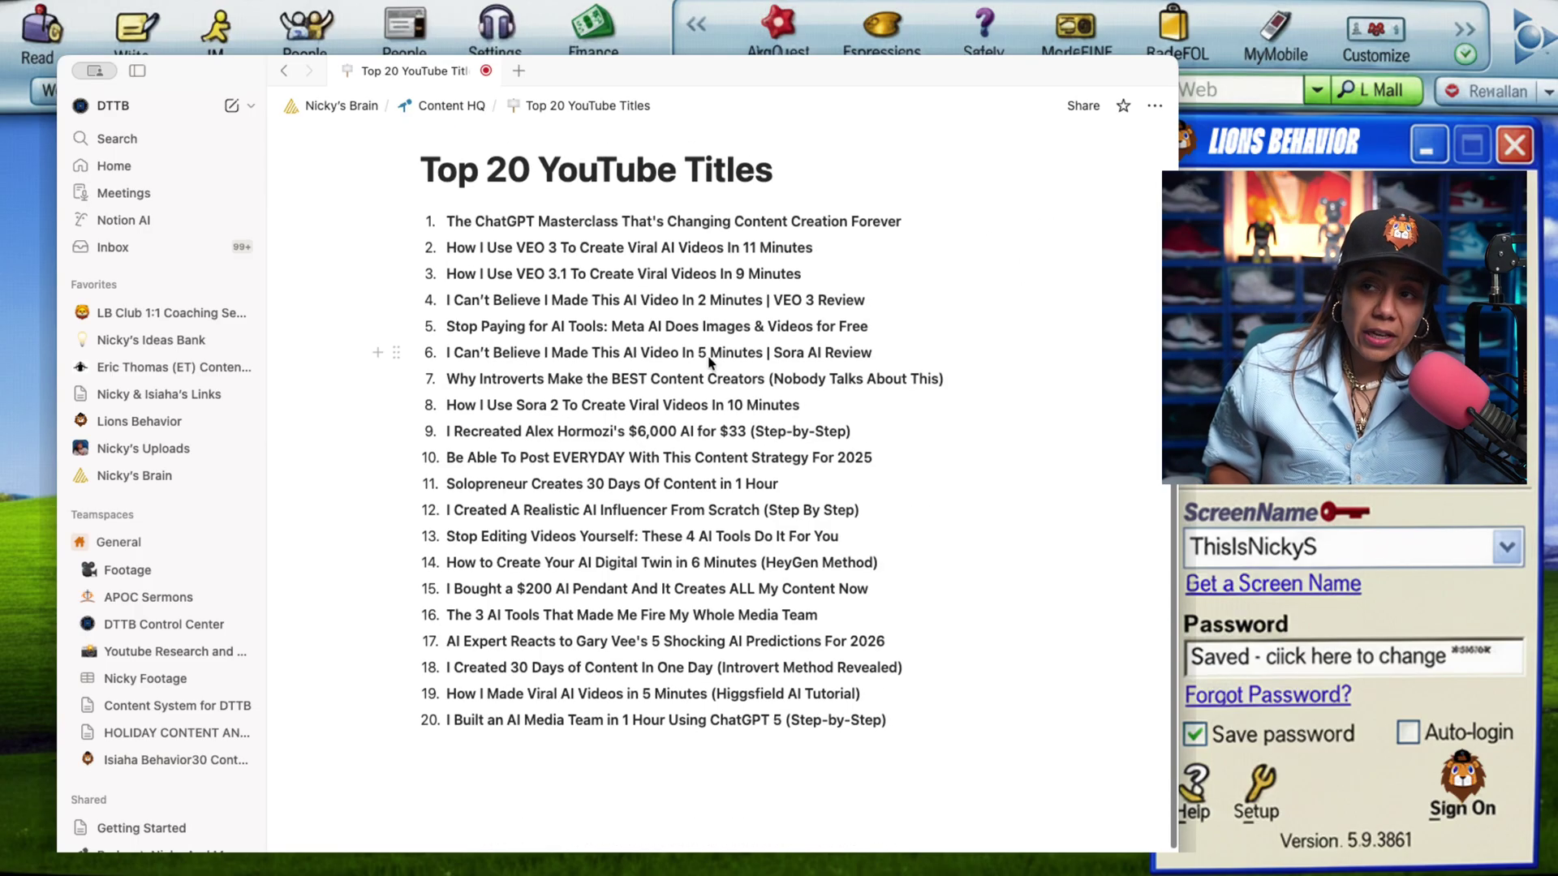
left_click(283, 71)
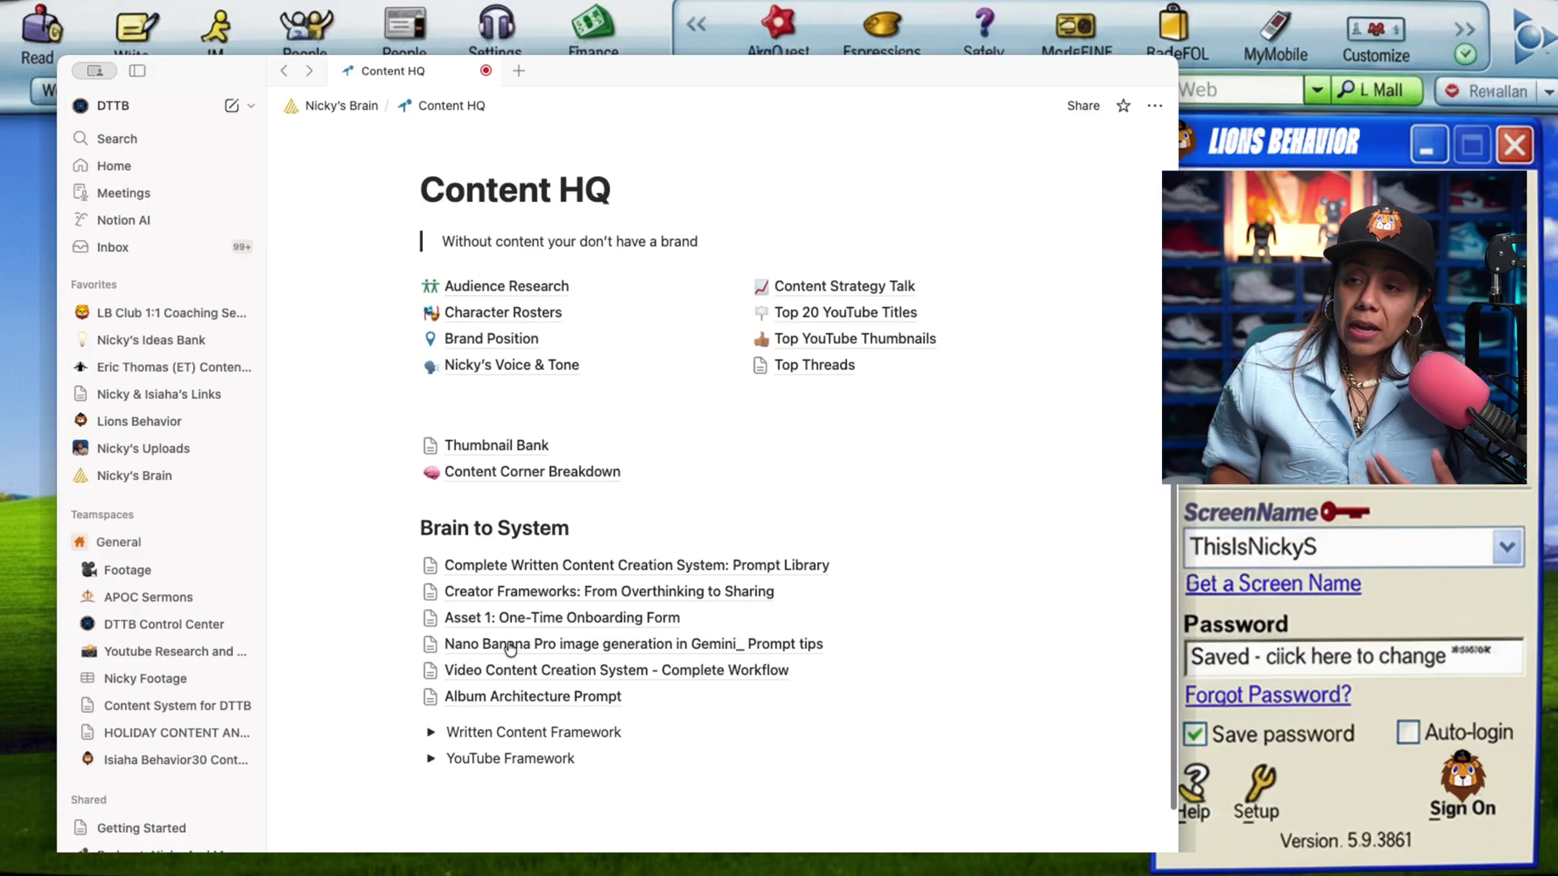
- Expand Written Content Framework on Content HQ to reveal its four framework pages
mouse_move(505, 619)
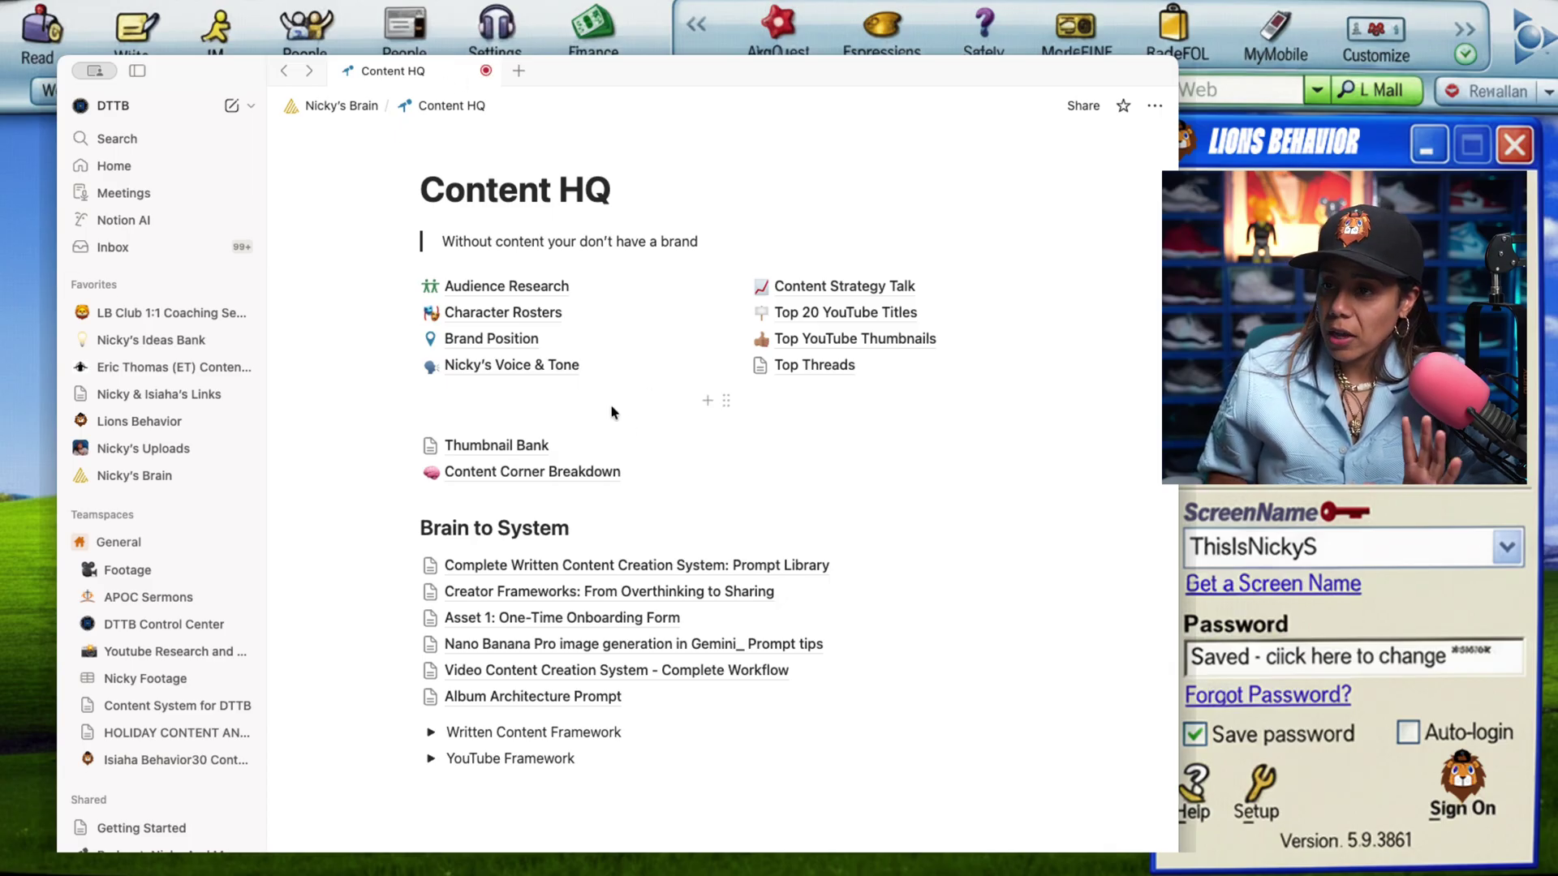
scroll(612, 413, "down", 2)
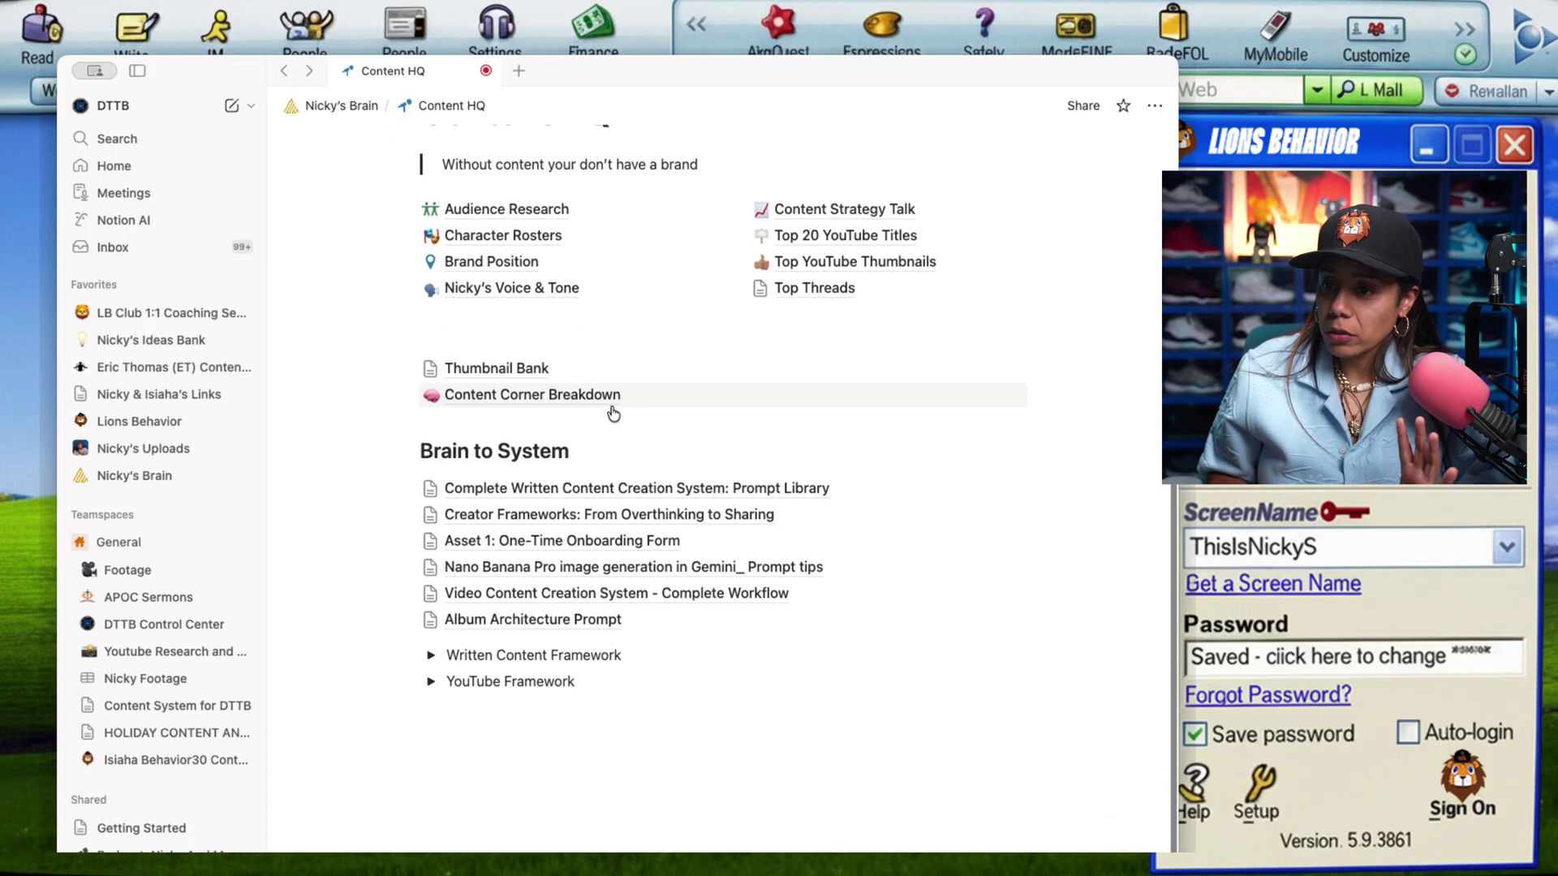
left_click(431, 656)
scroll(433, 659, "down", 4)
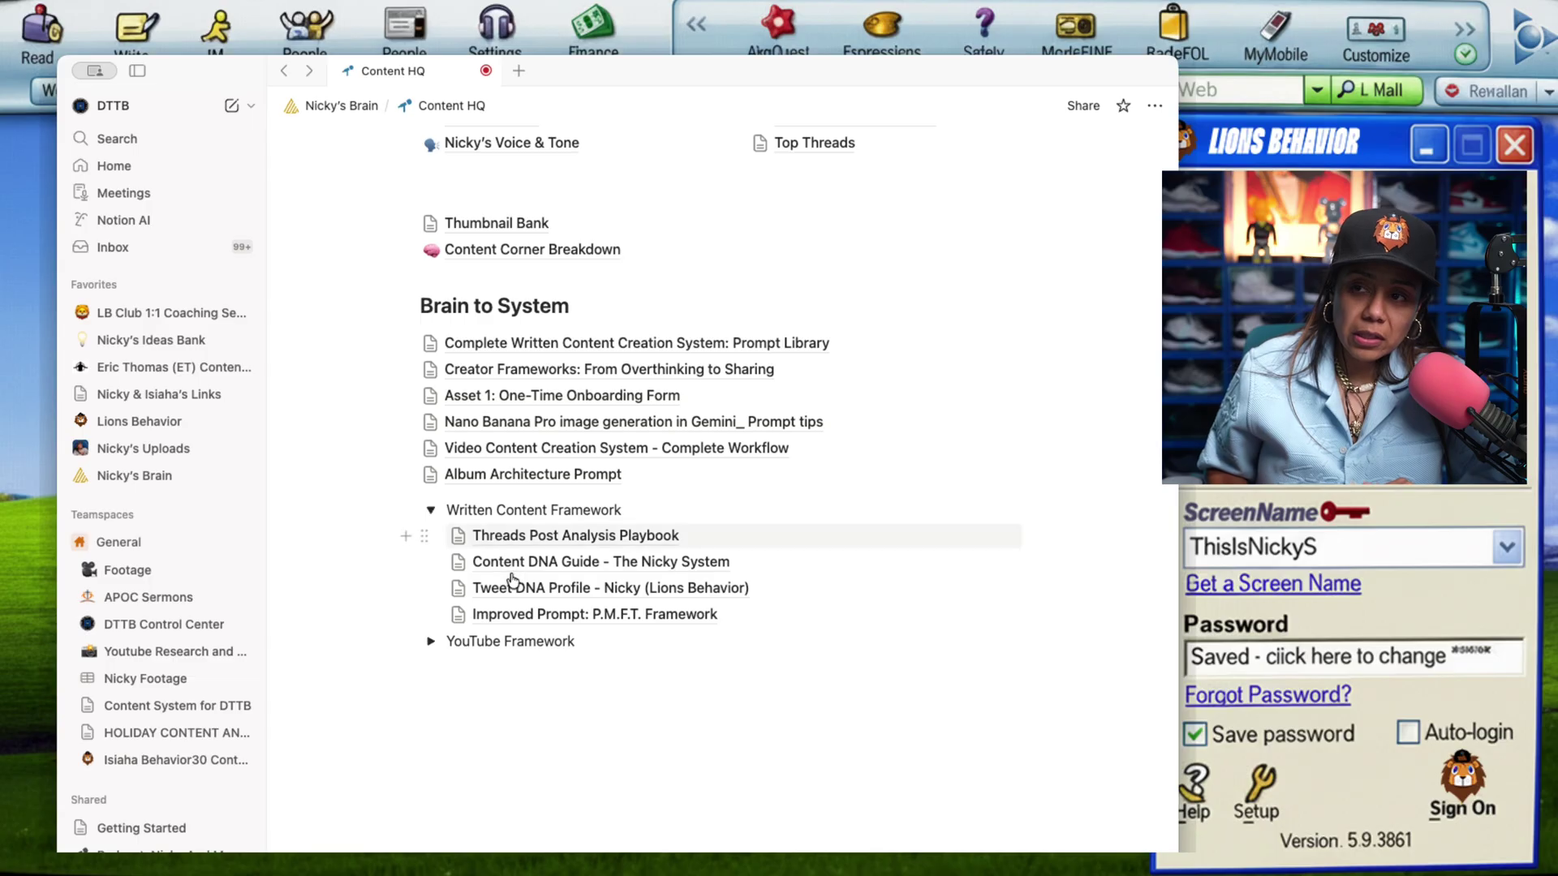
mouse_move(495, 545)
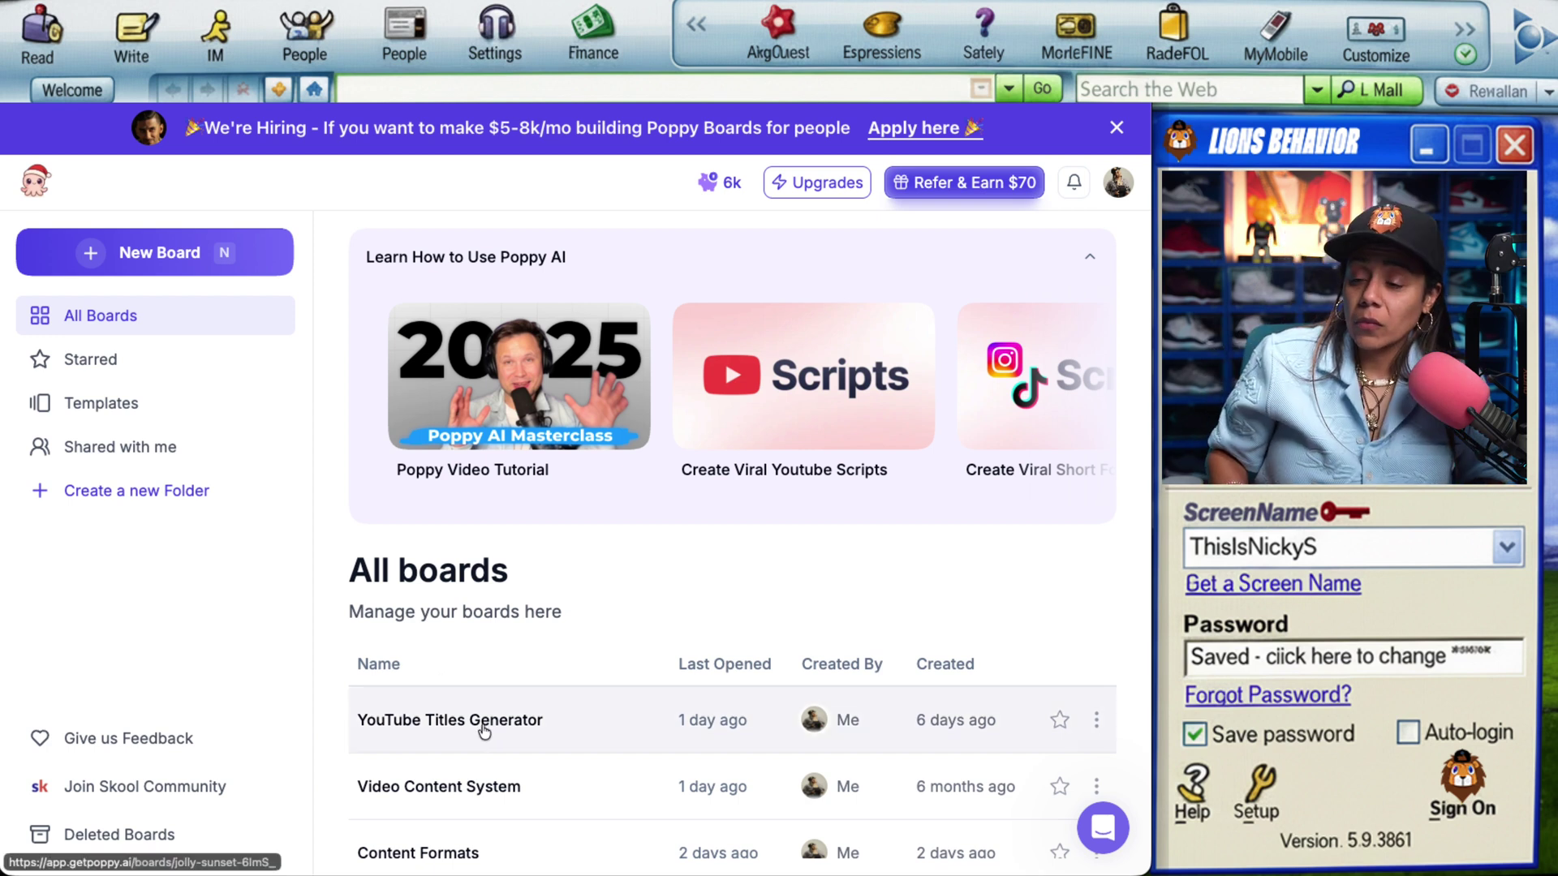
- Open the YouTube Titles Generator board in Poppy AI
scroll(481, 724, "down", 3)
scroll(483, 727, "up", 3)
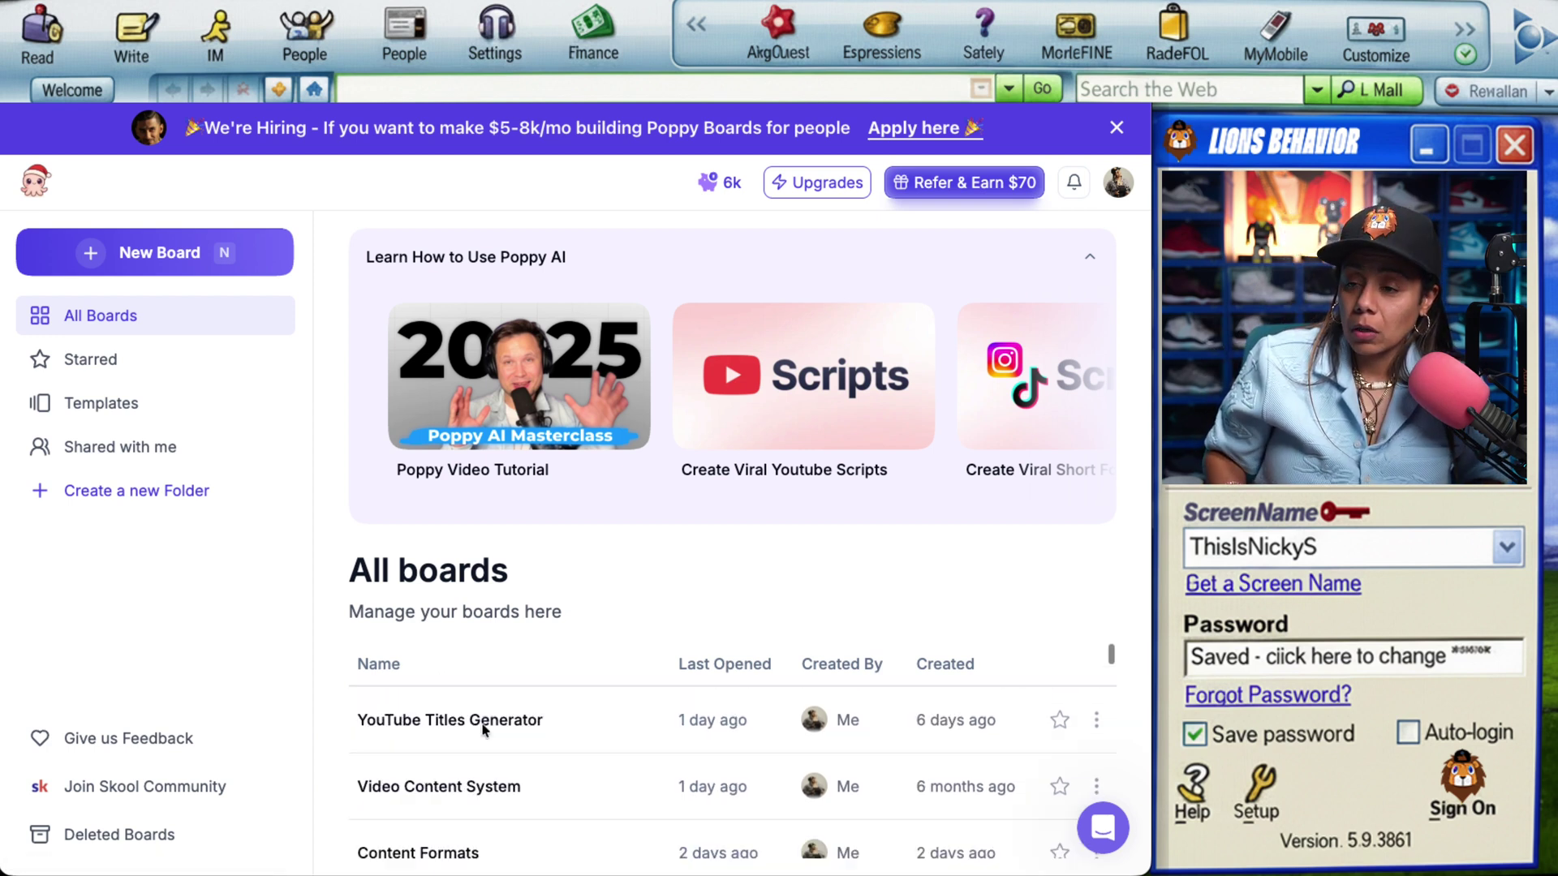
left_click(430, 719)
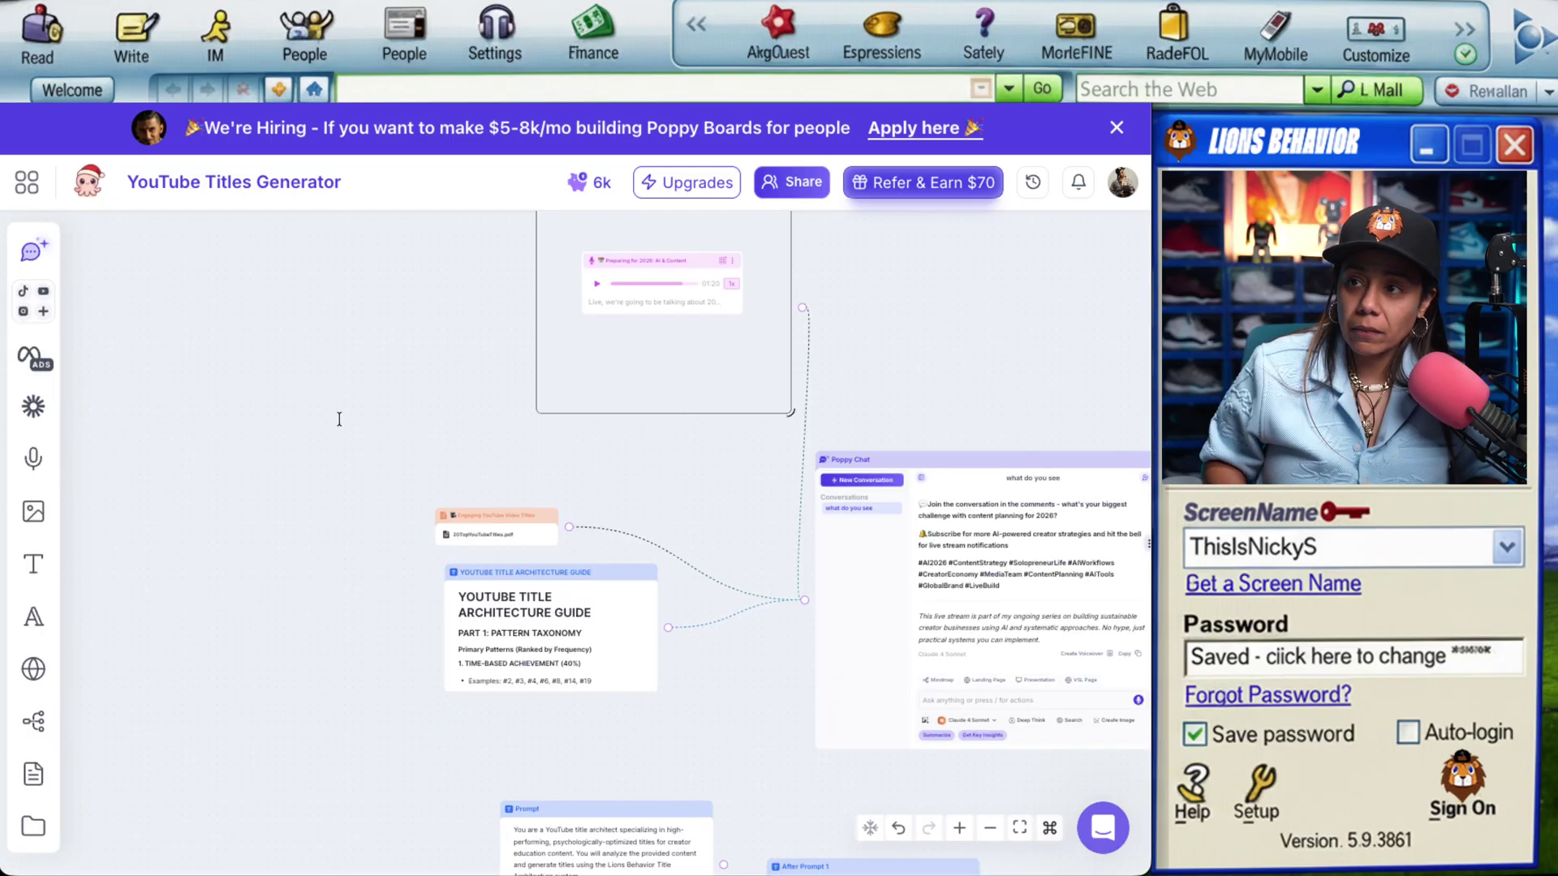
- Look over the board, then switch to the Video Content System board via All boards
scroll(339, 419, "right", 8)
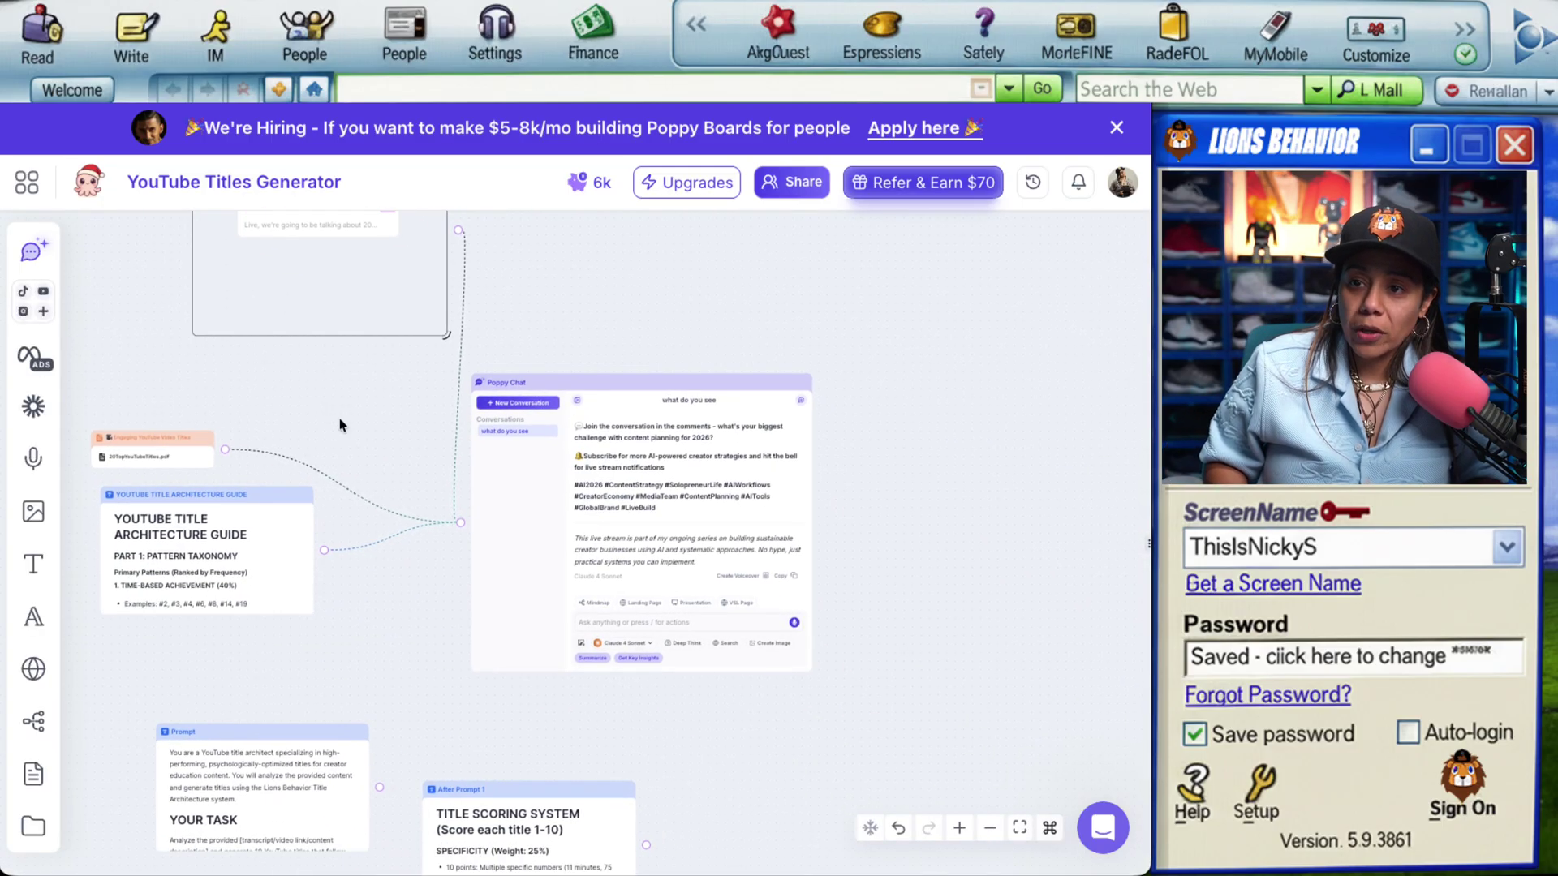
scroll(339, 423, "down", 1)
scroll(268, 385, "up", 2)
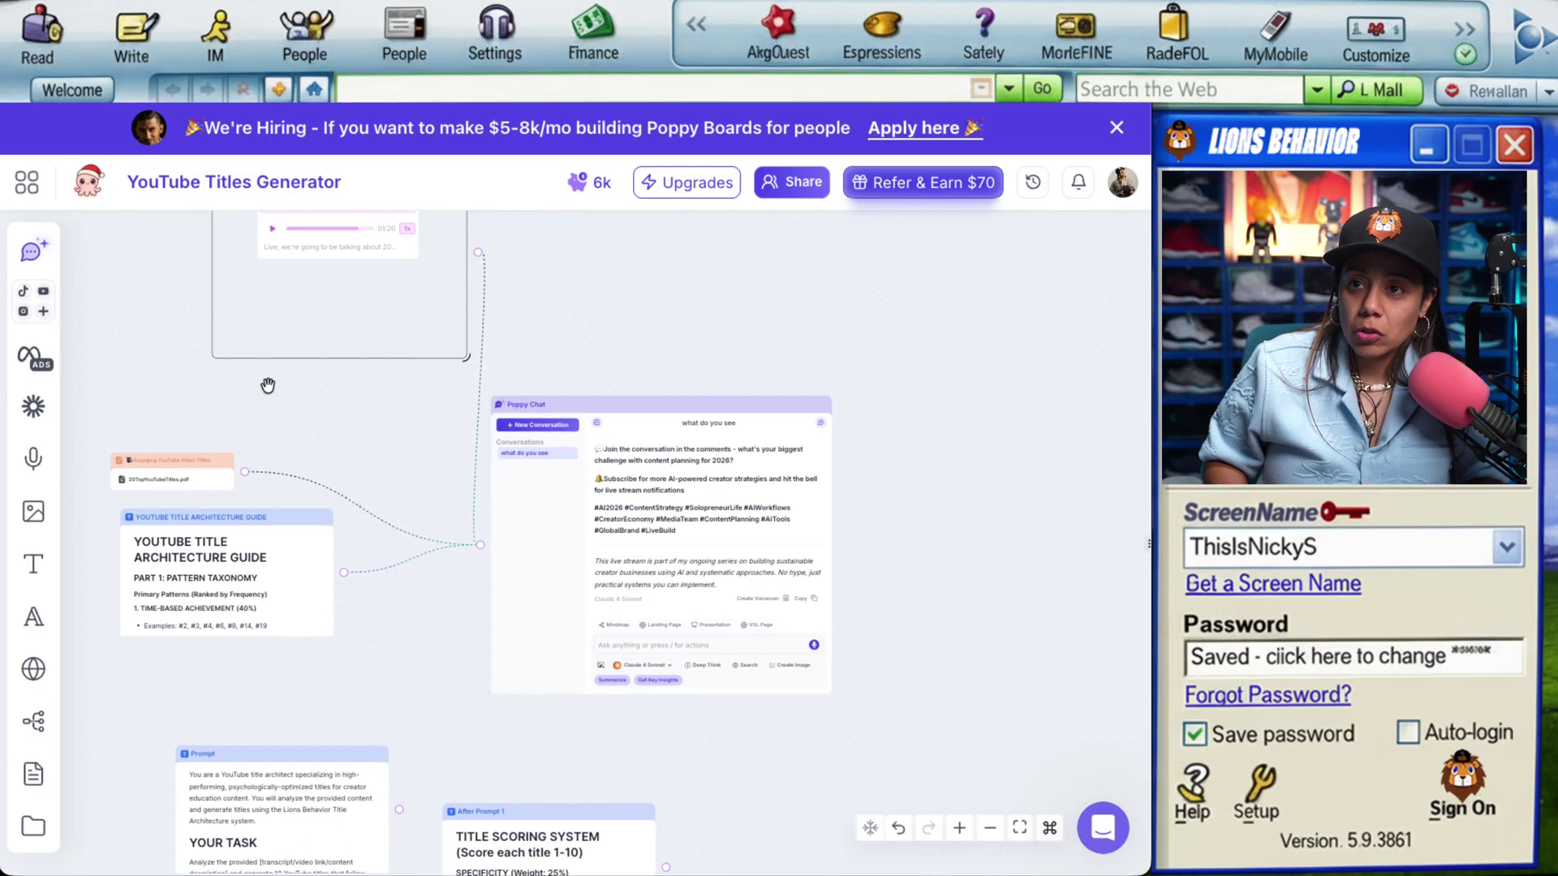
left_click(86, 194)
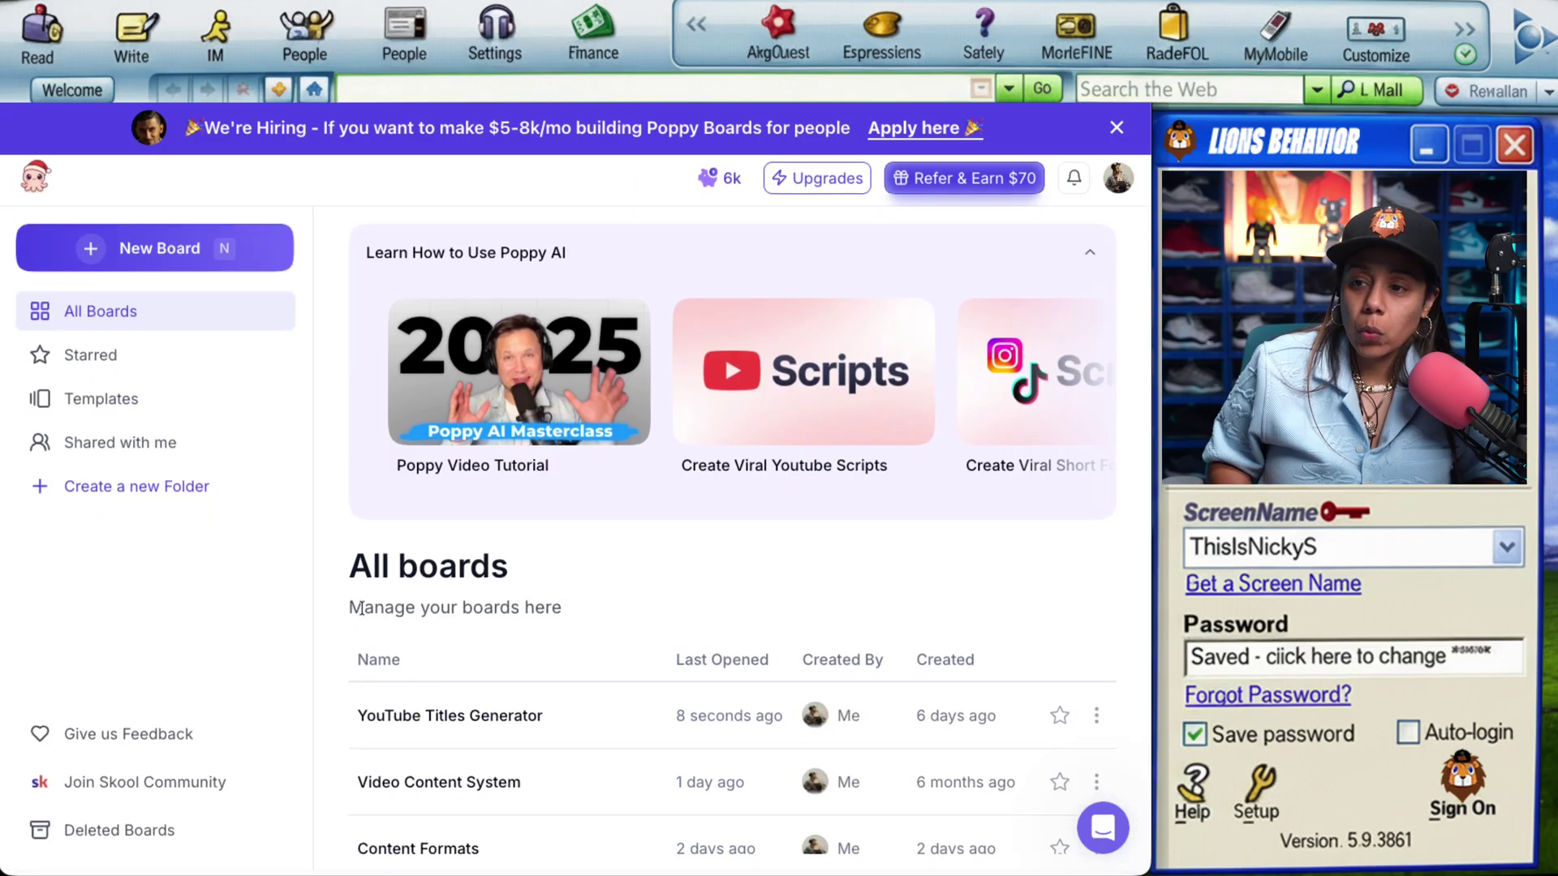
left_click(463, 775)
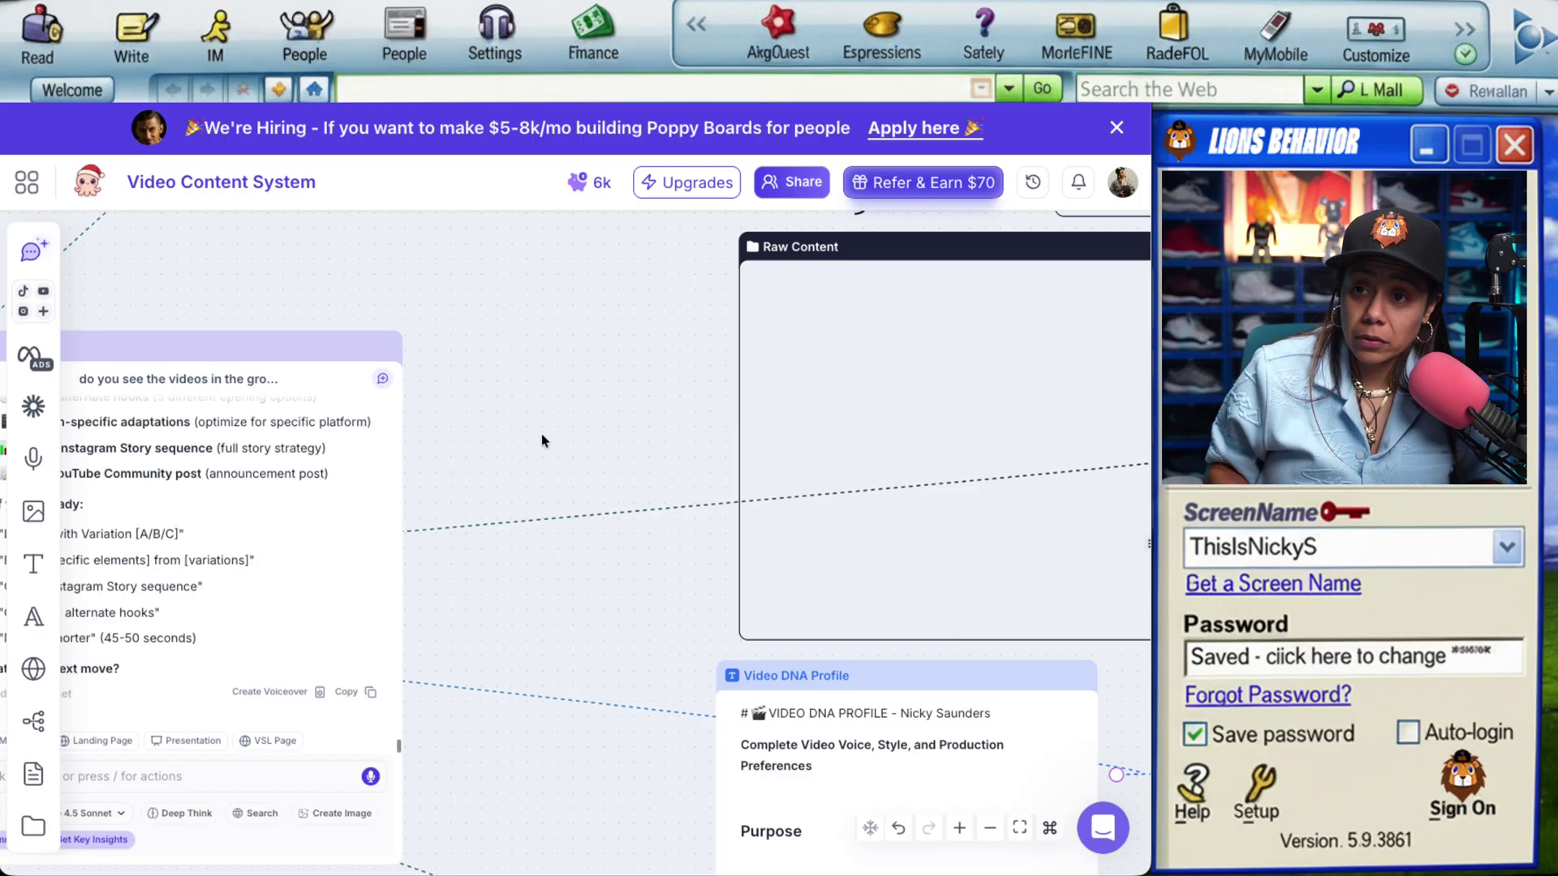
- Pan around the Video Content System canvas to inspect its video card frames
scroll(541, 441, "up", 10)
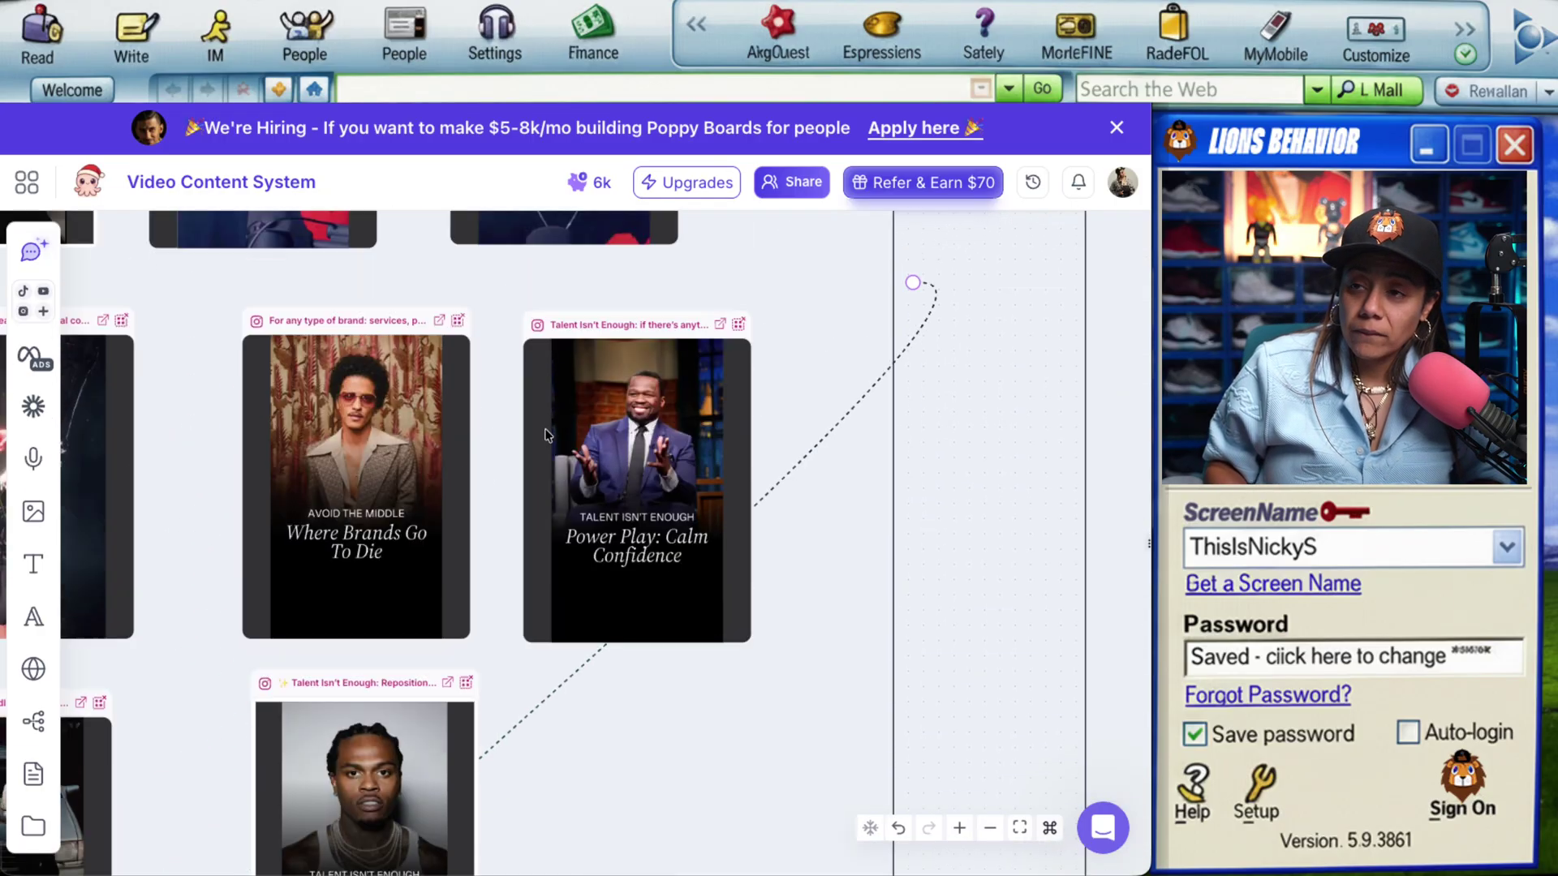
scroll(545, 435, "up", 10)
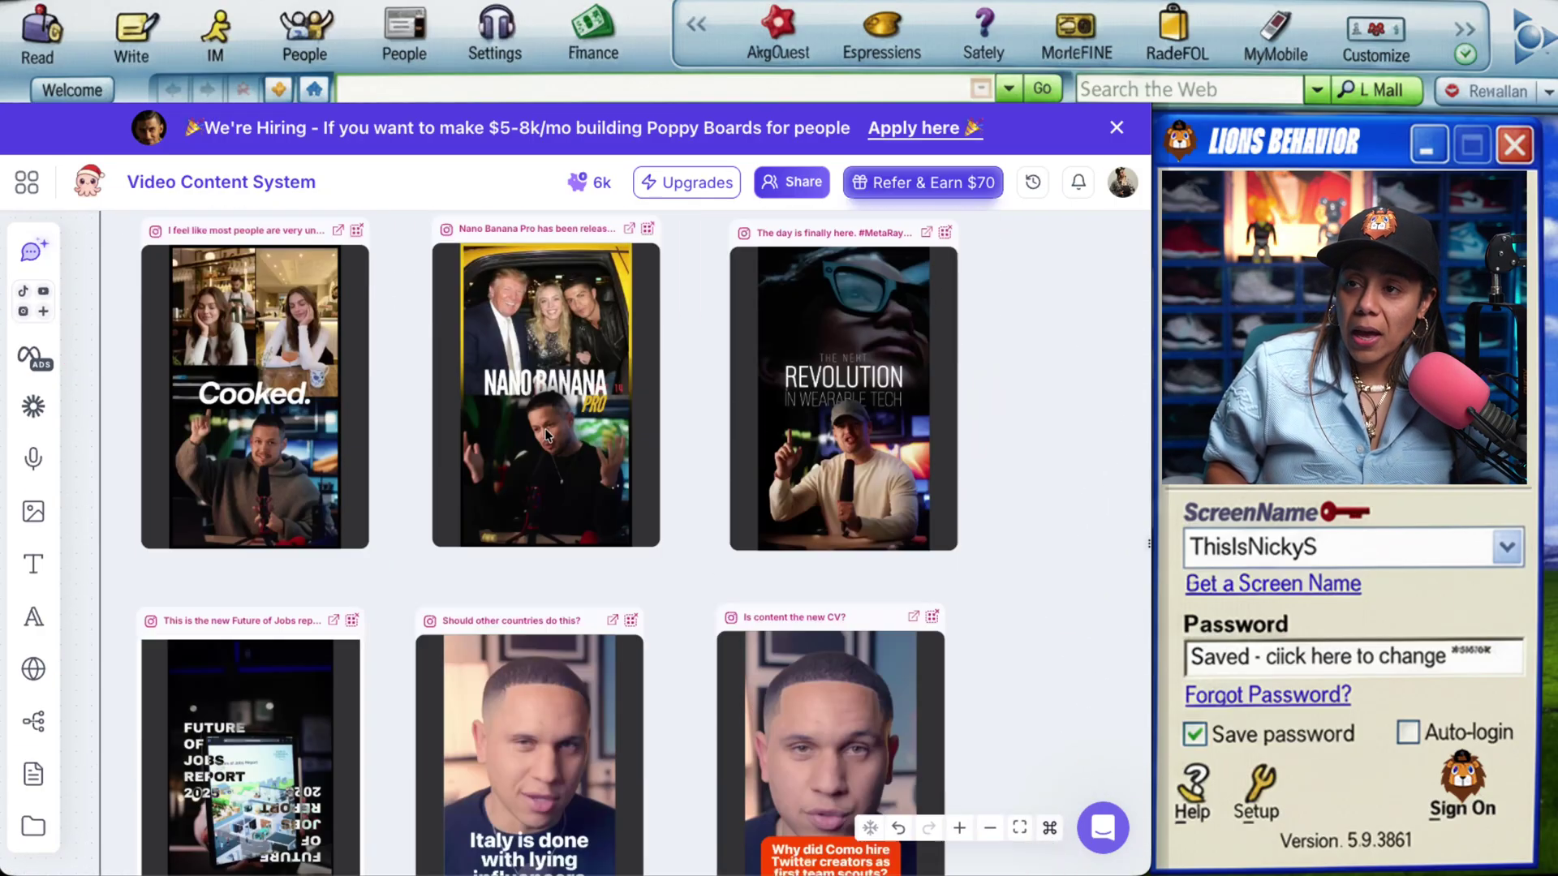
scroll(545, 434, "right", 5)
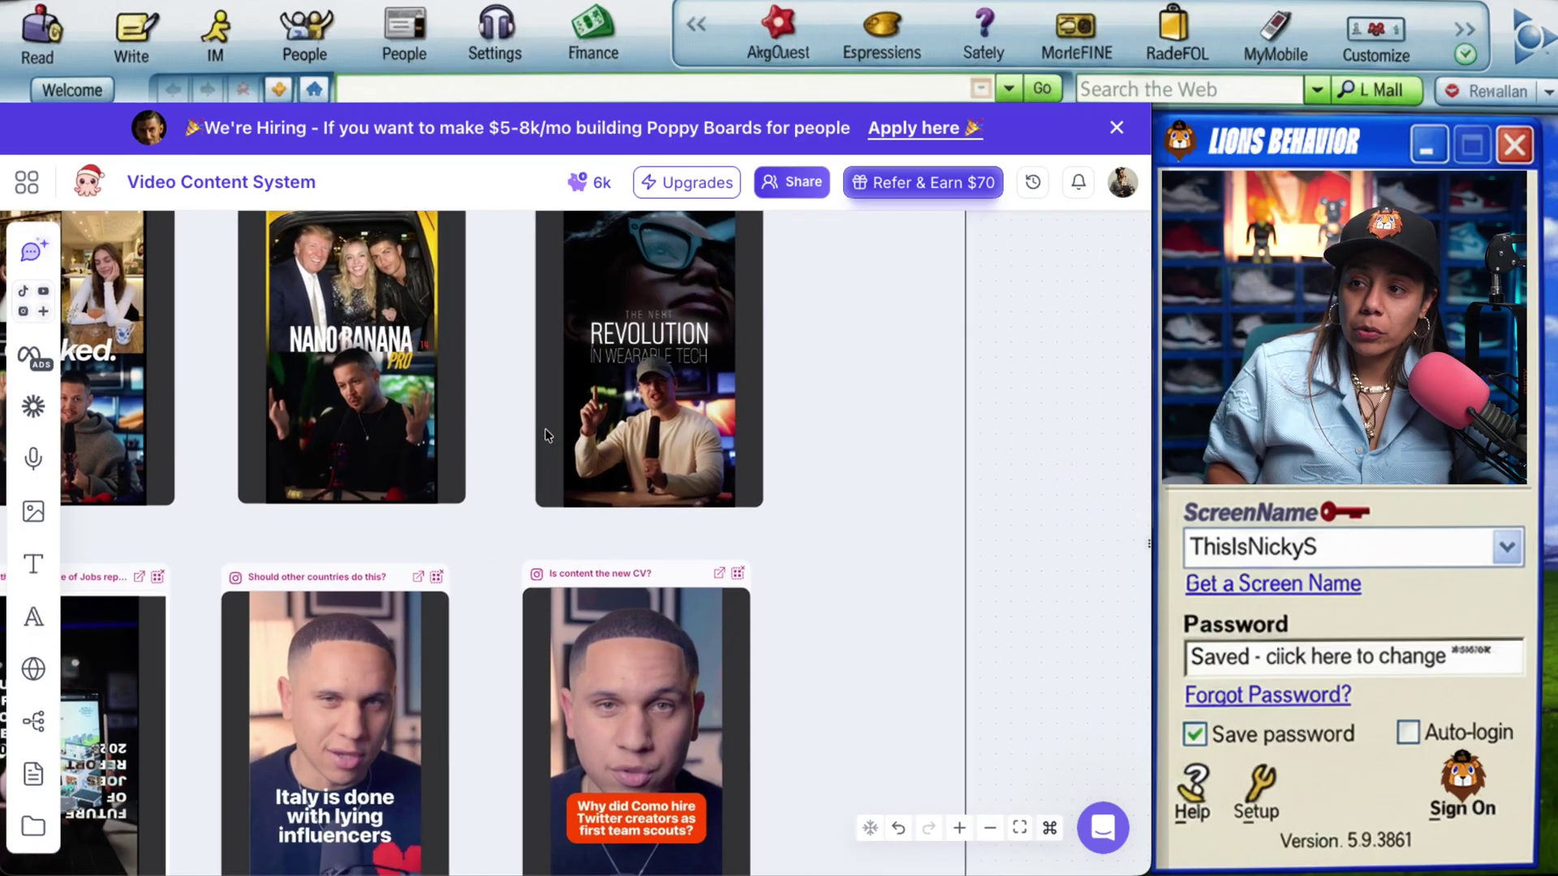
scroll(546, 435, "down", 5)
scroll(545, 435, "left", 2)
scroll(547, 435, "up", 5)
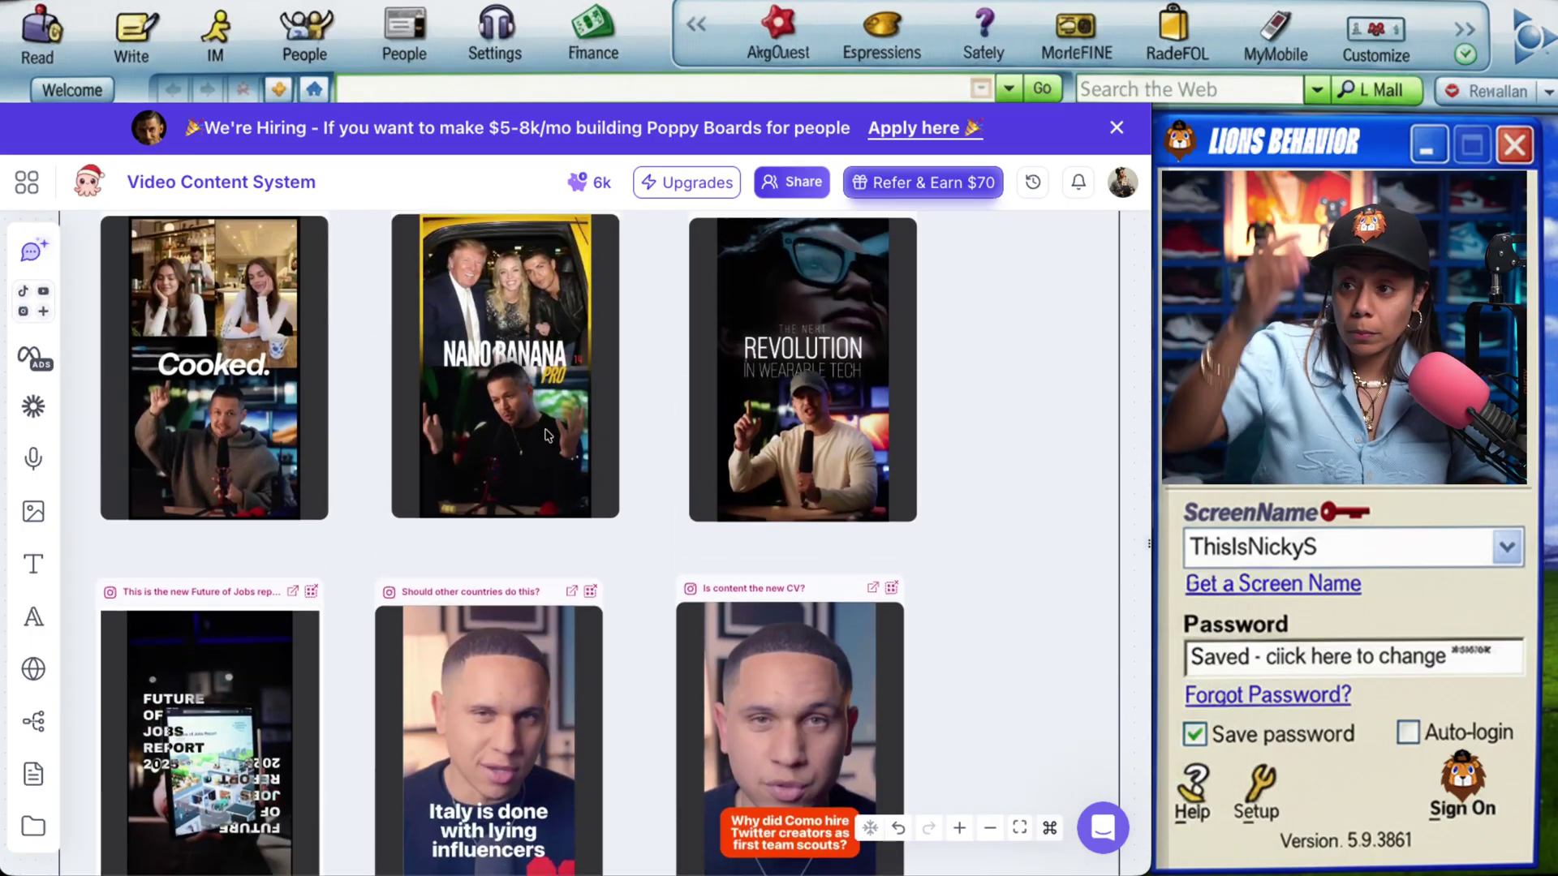
scroll(546, 435, "down", 10)
scroll(546, 435, "left", 1)
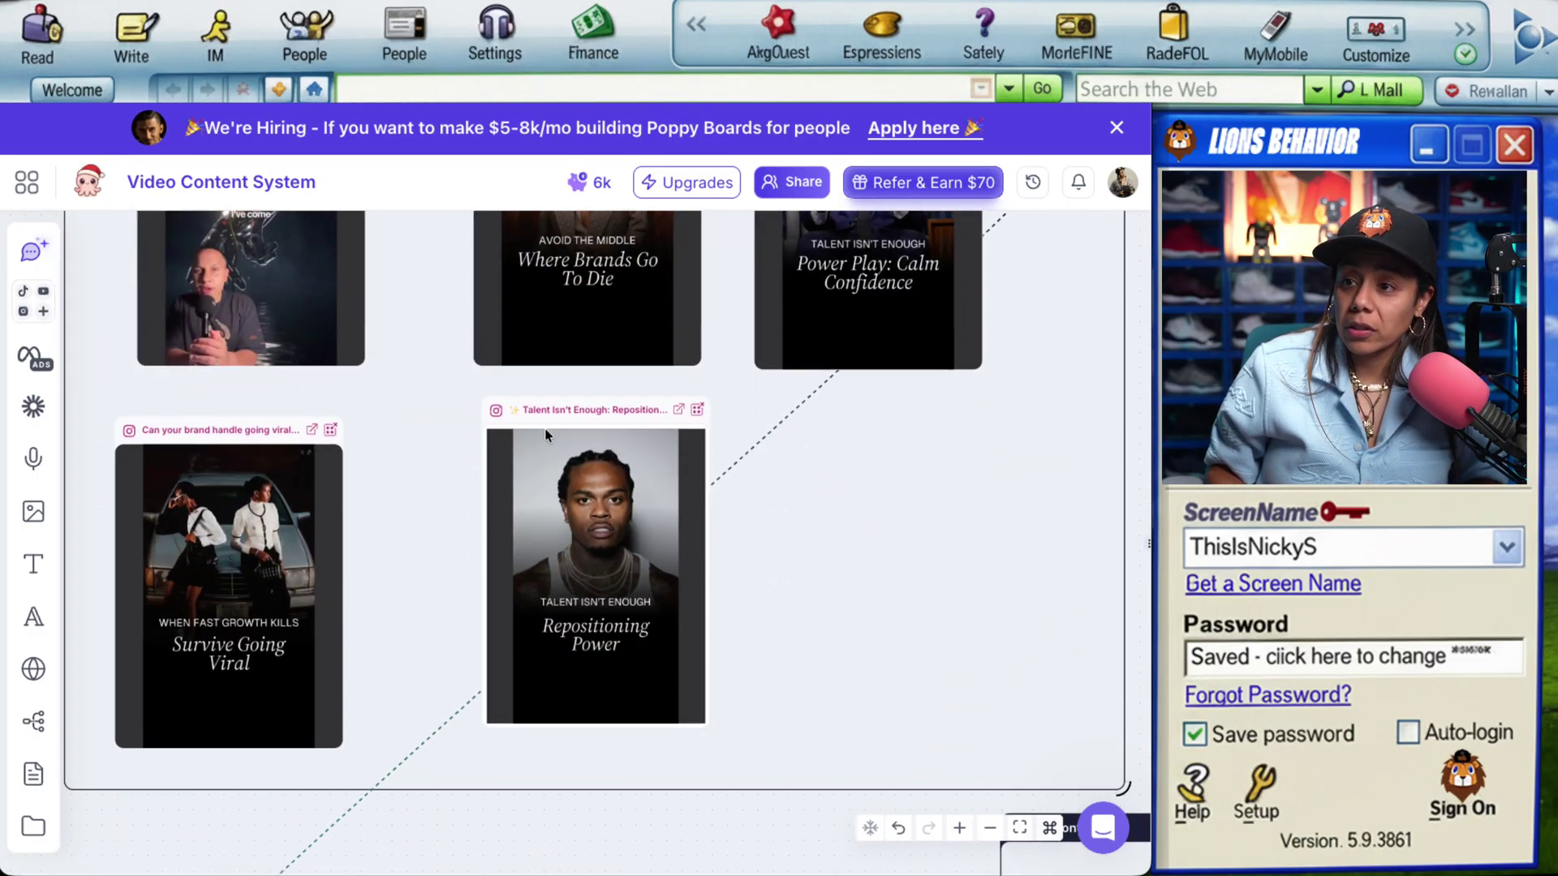
scroll(744, 448, "down", 10)
scroll(744, 448, "right", 3)
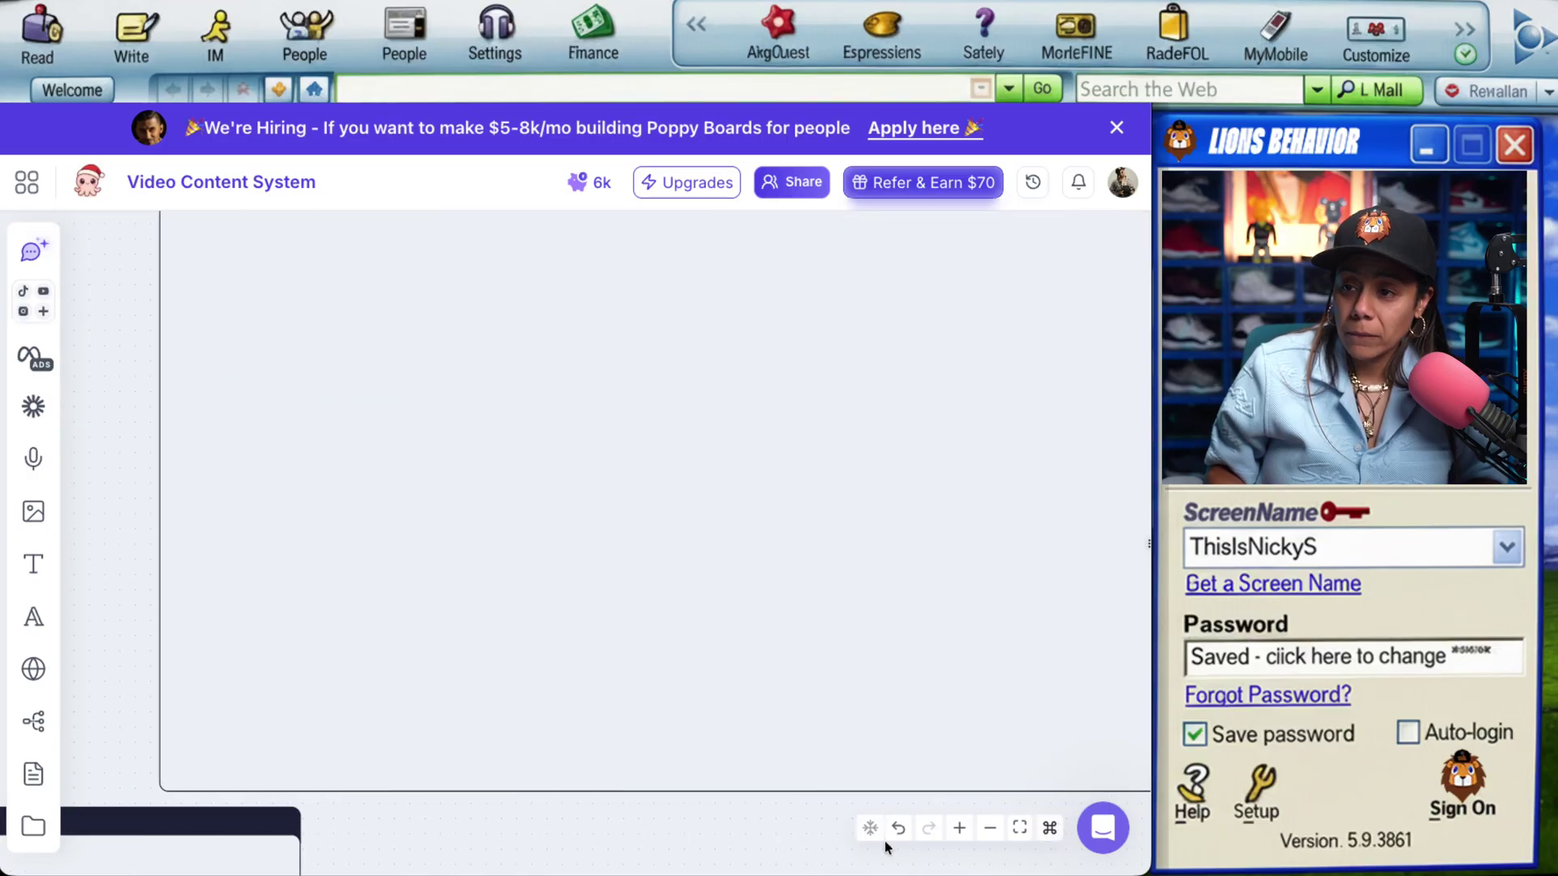
- Fit the whole Video Content System board into view
left_click(1020, 828)
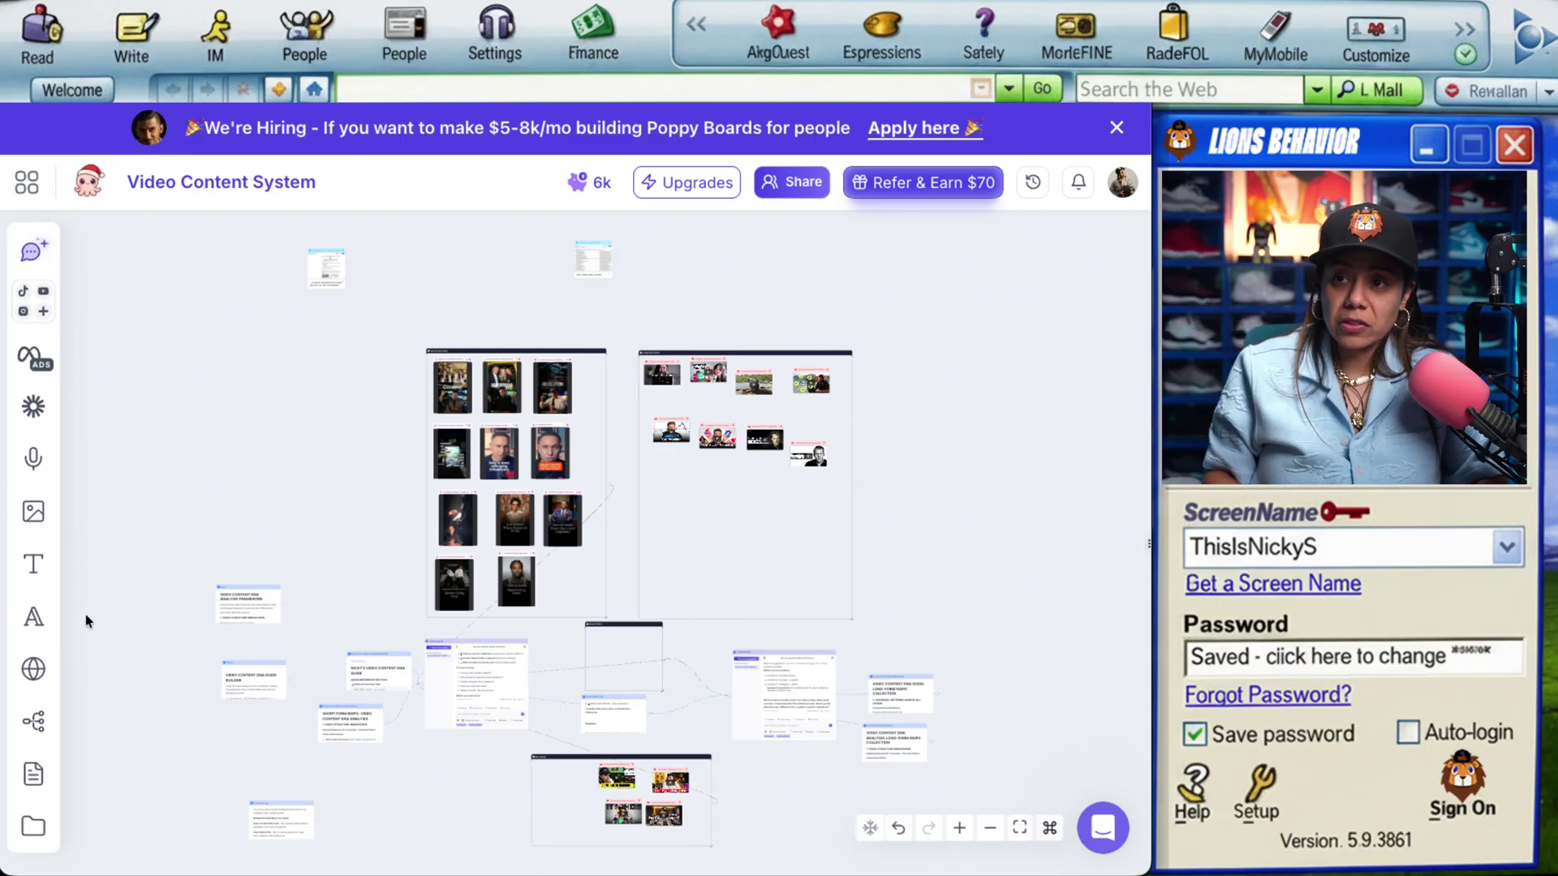
scroll(181, 373, "down", 1)
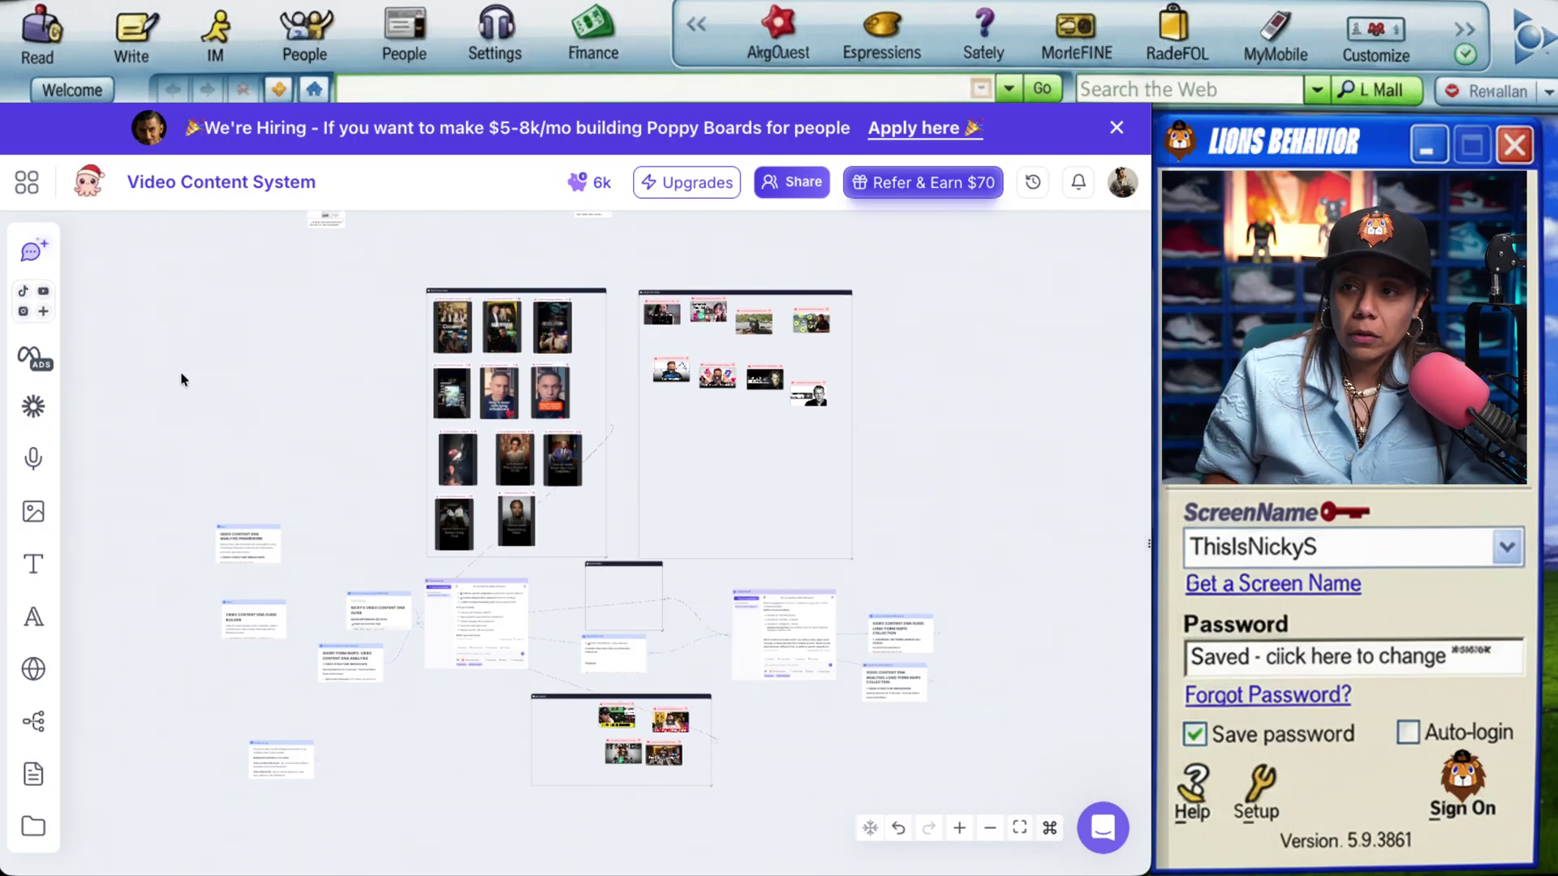
scroll(196, 399, "down", 1)
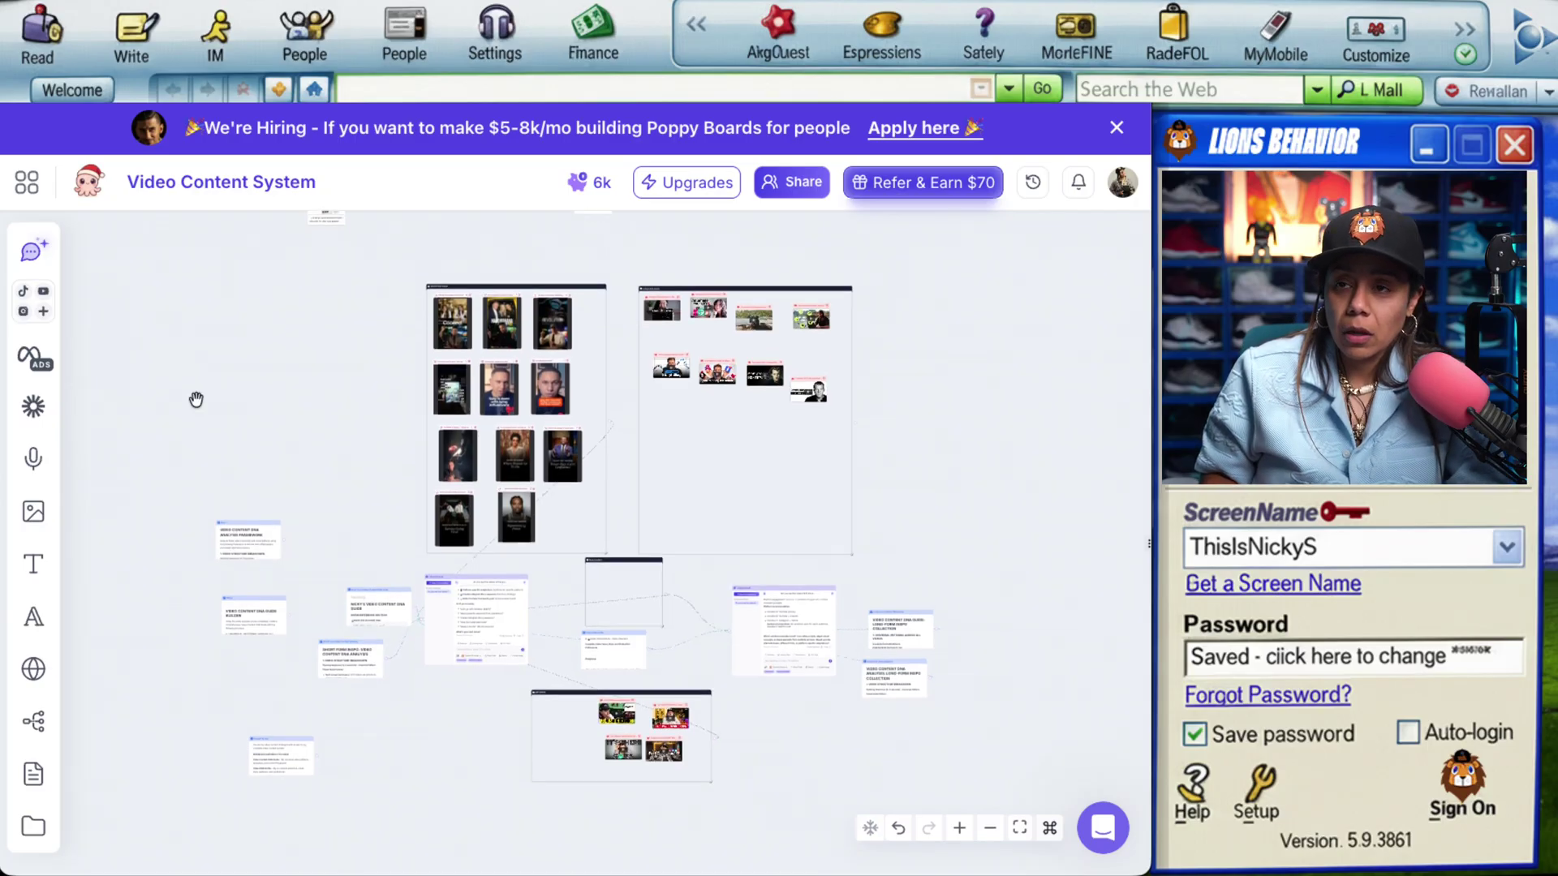
- Return to All boards, find the Steve board further down, and open it
left_click(90, 193)
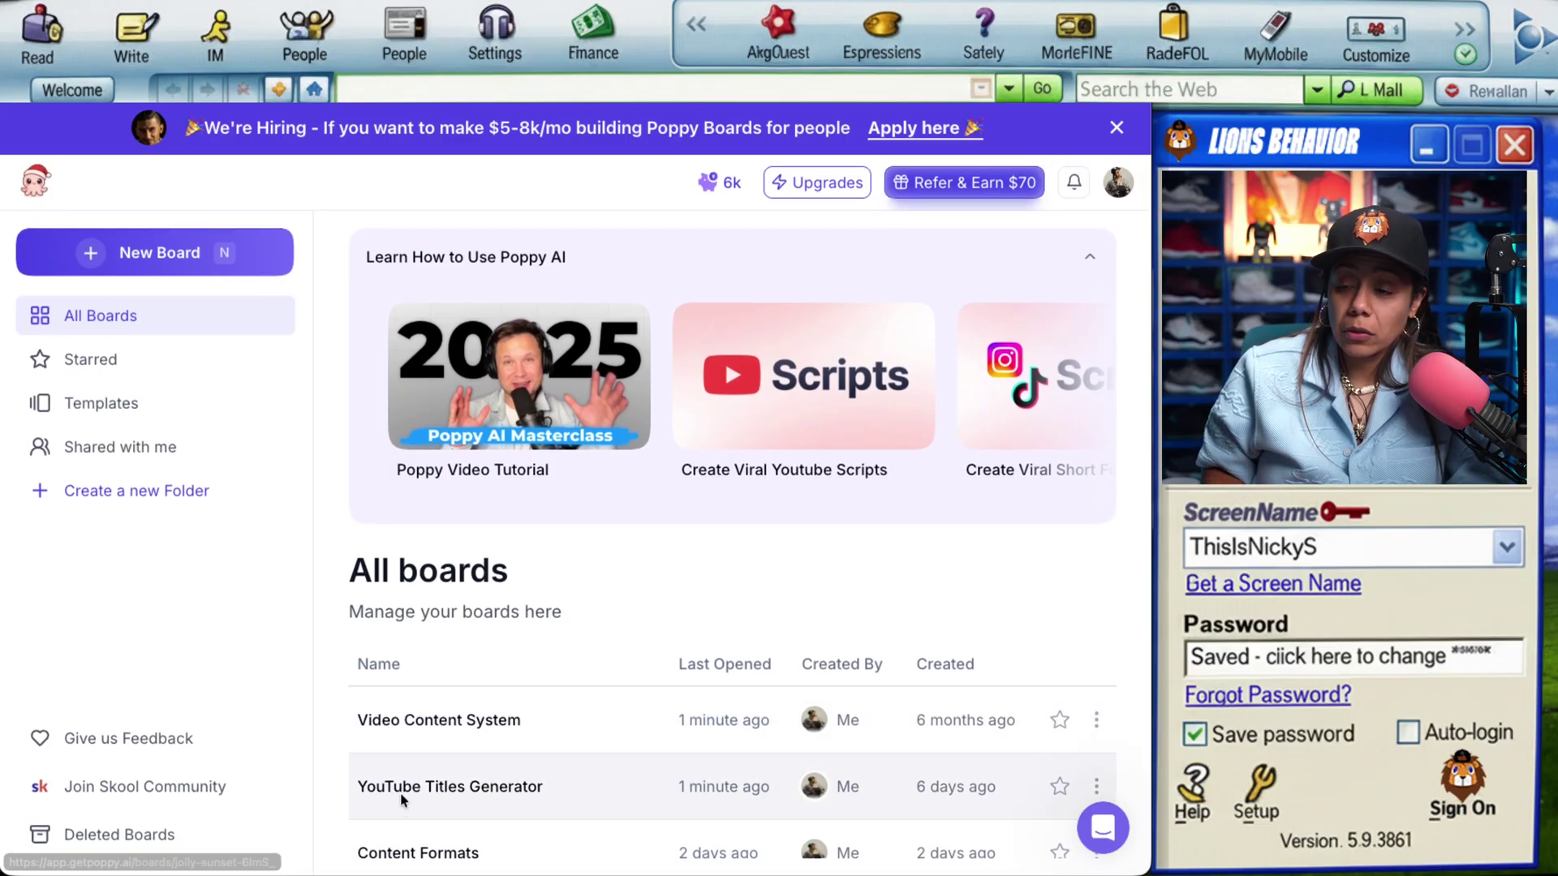
scroll(407, 803, "down", 1)
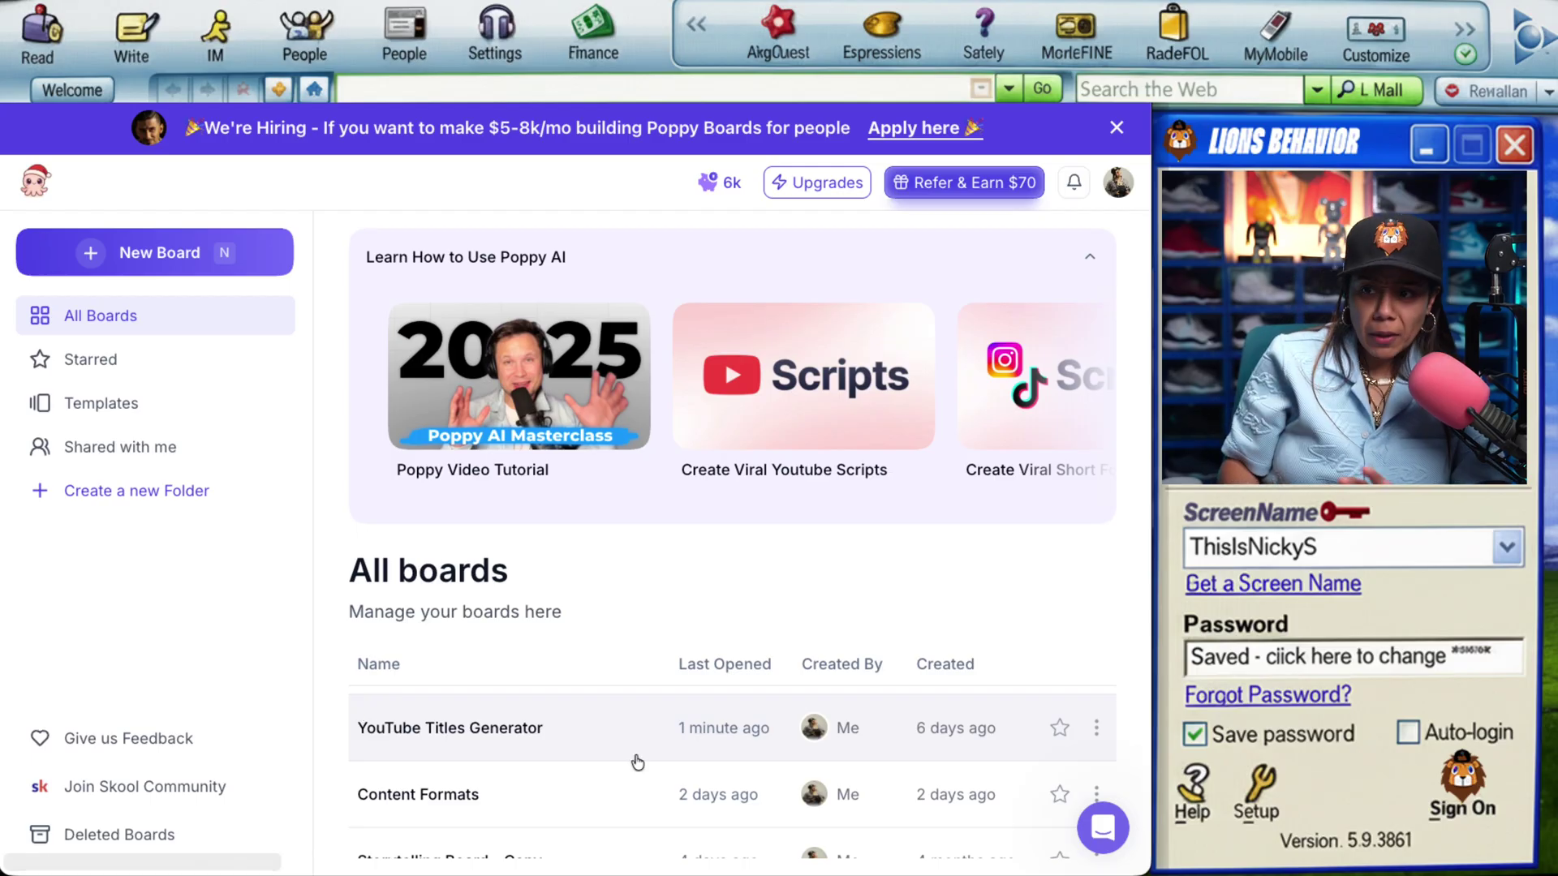
scroll(638, 762, "down", 5)
scroll(611, 754, "up", 2)
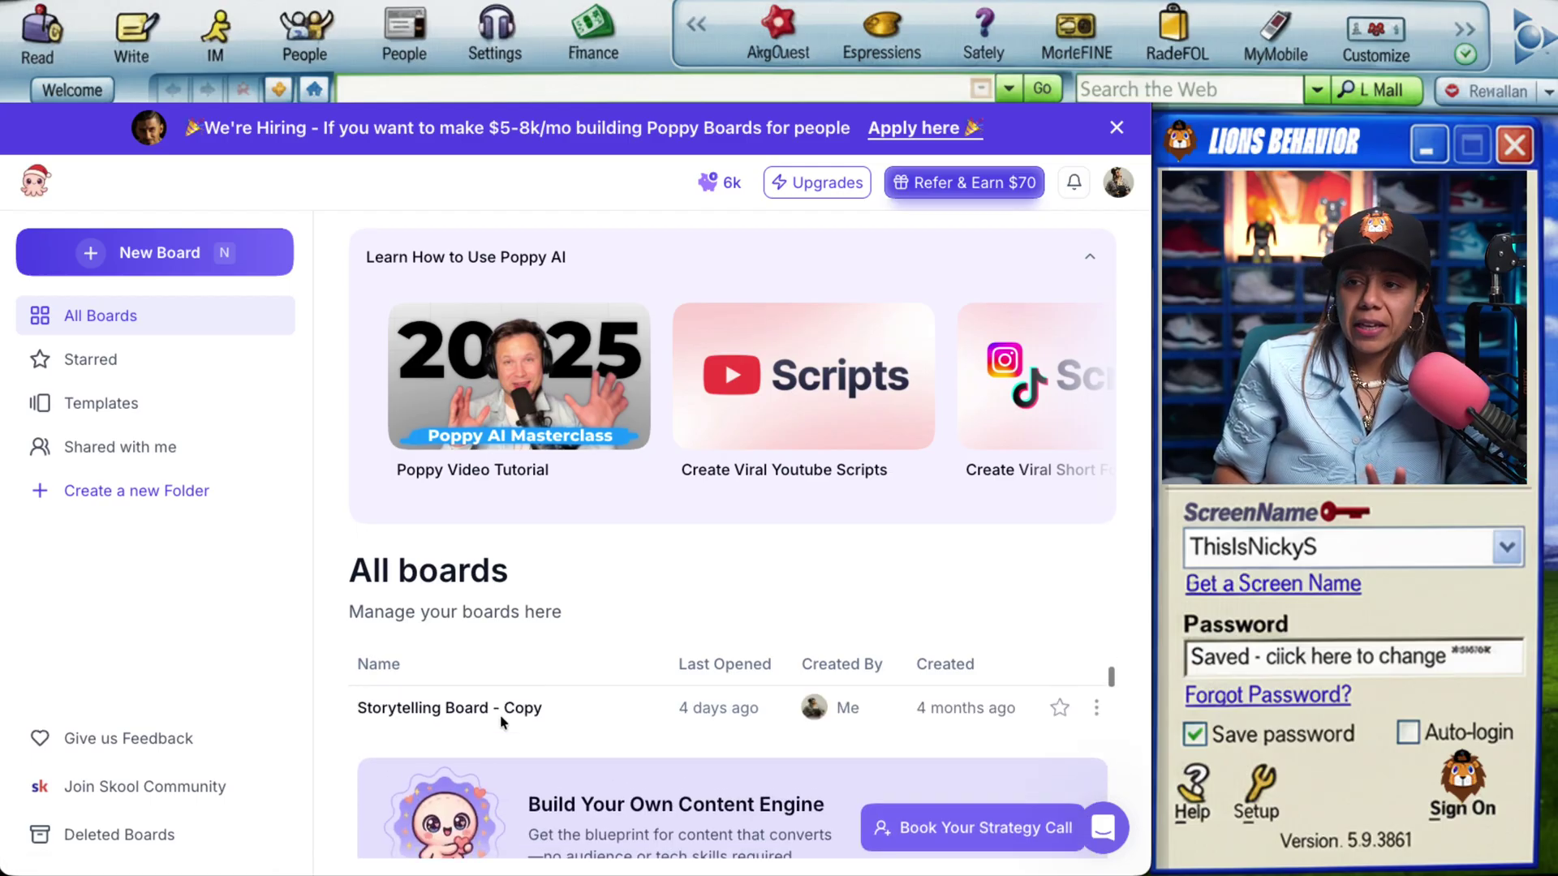
scroll(501, 722, "up", 1)
scroll(445, 734, "down", 5)
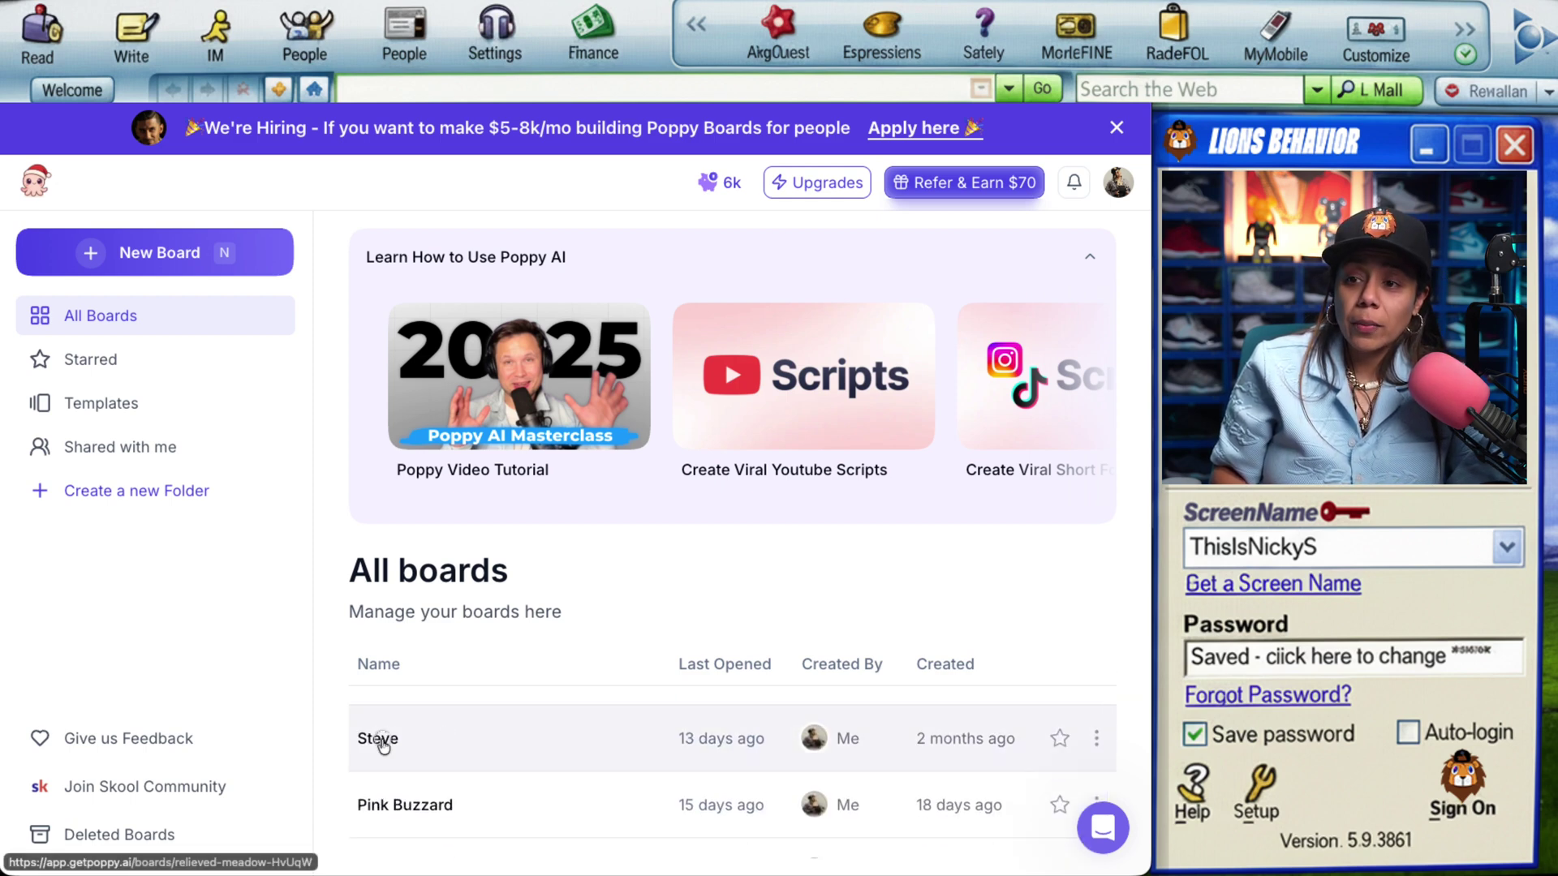
left_click(381, 741)
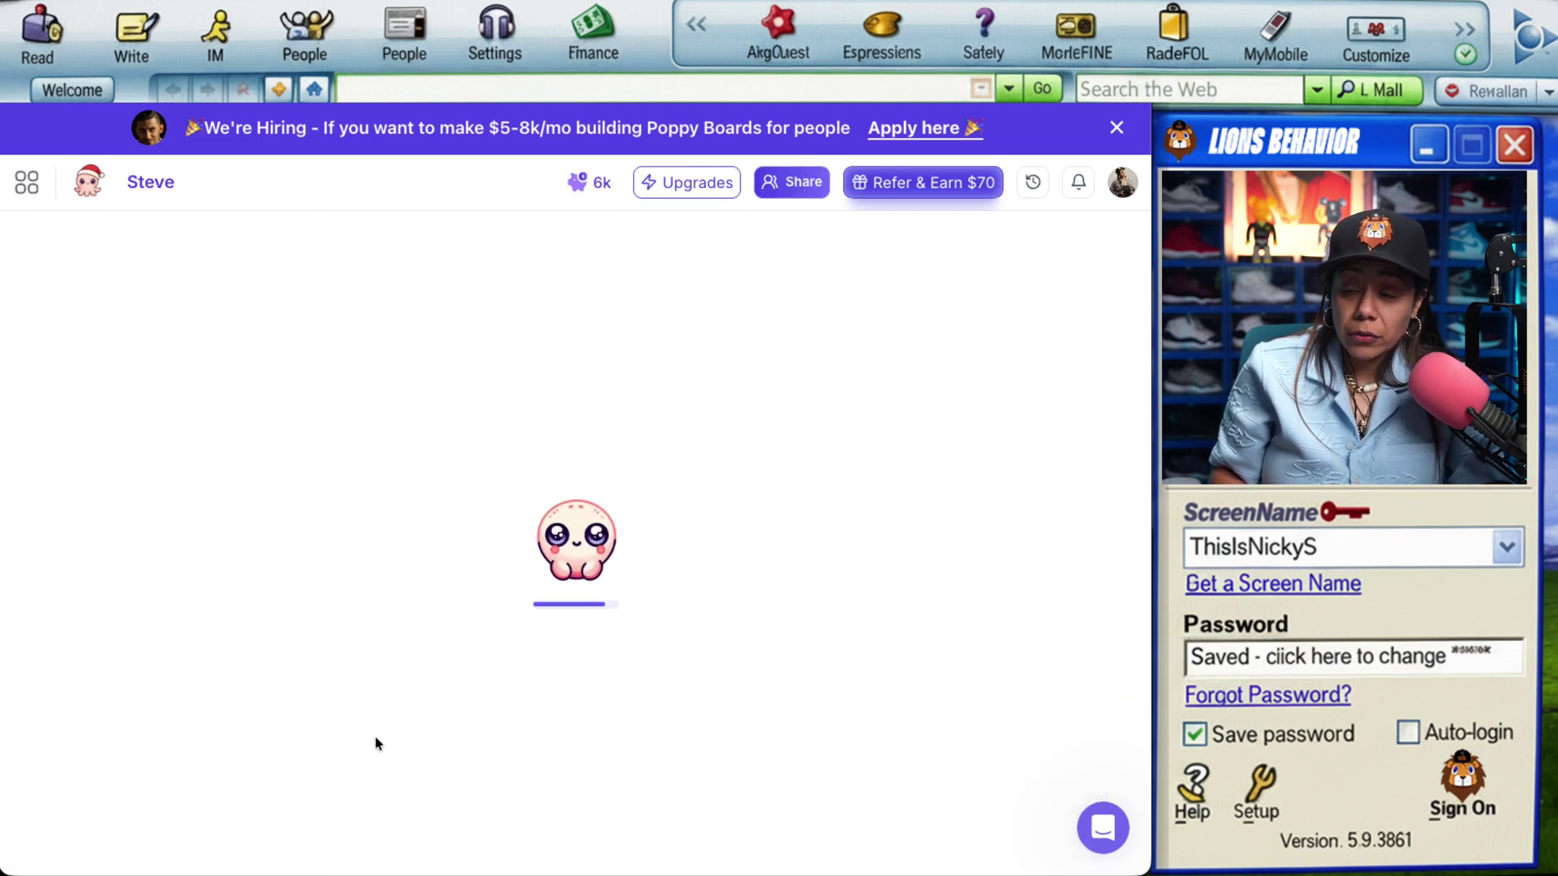
- Pan the Steve board across the Top YouTube podcast video cards to the linked Claude chat
scroll(331, 616, "up", 5)
scroll(331, 617, "left", 4)
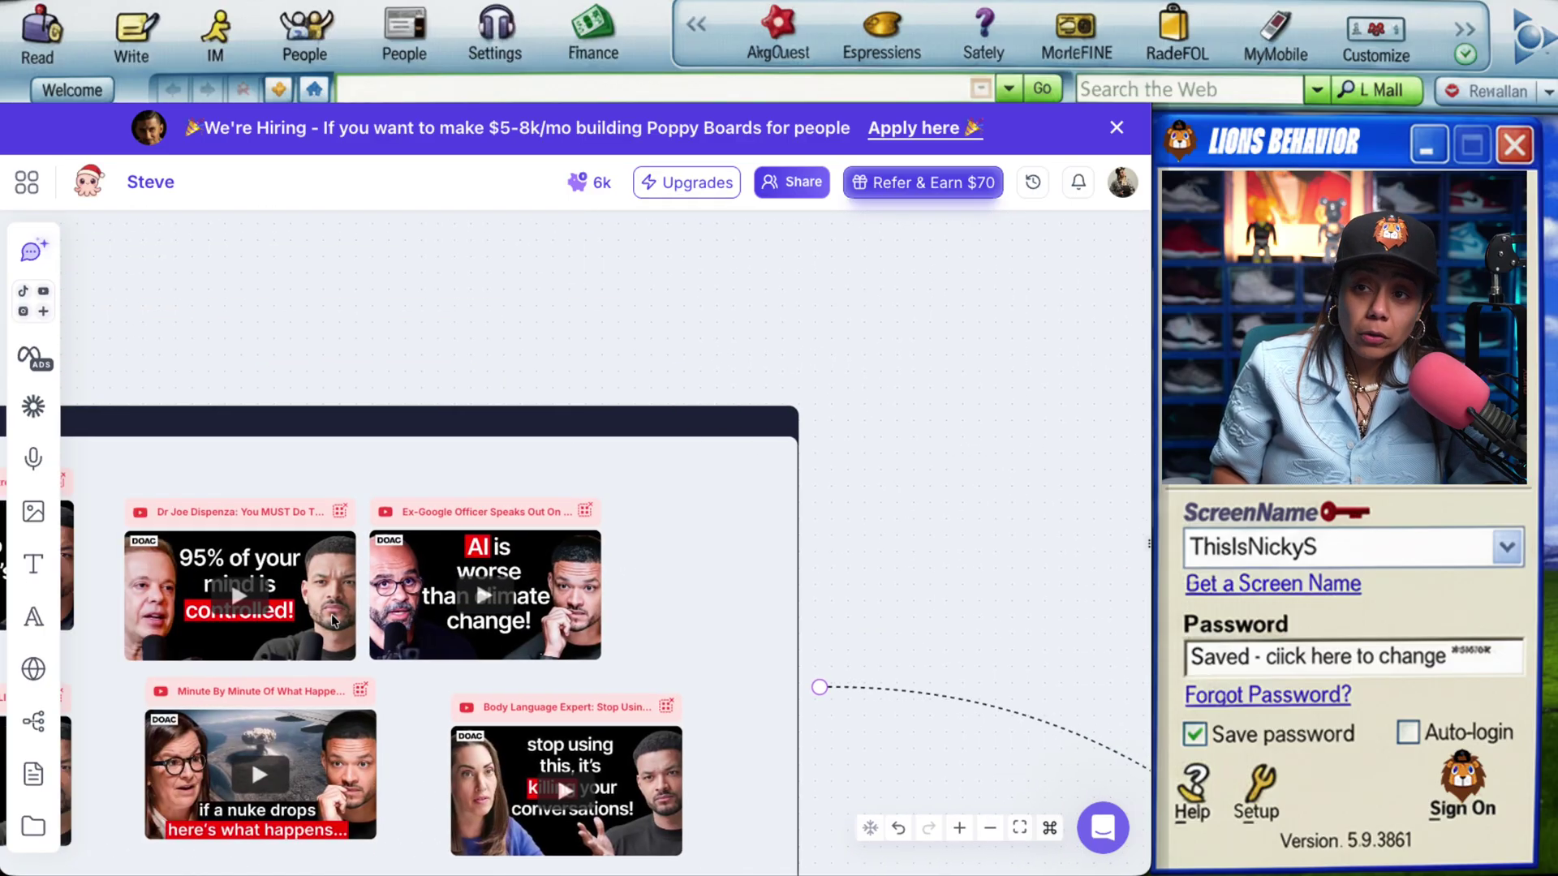
scroll(332, 621, "left", 2)
scroll(332, 621, "down", 2)
scroll(333, 621, "left", 4)
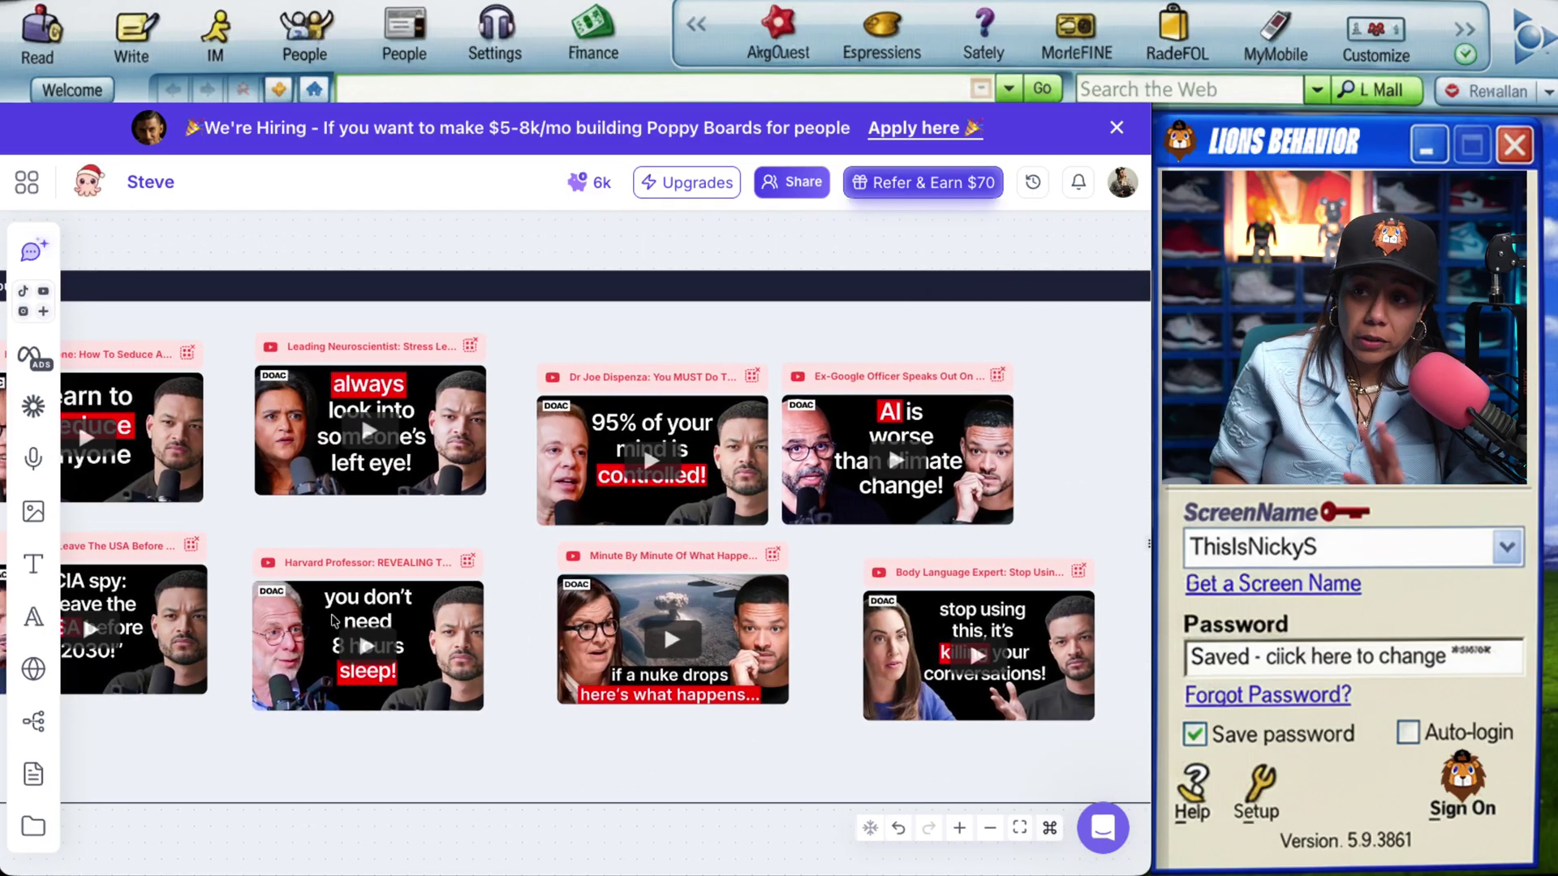
scroll(332, 621, "right", 2)
scroll(341, 622, "left", 6)
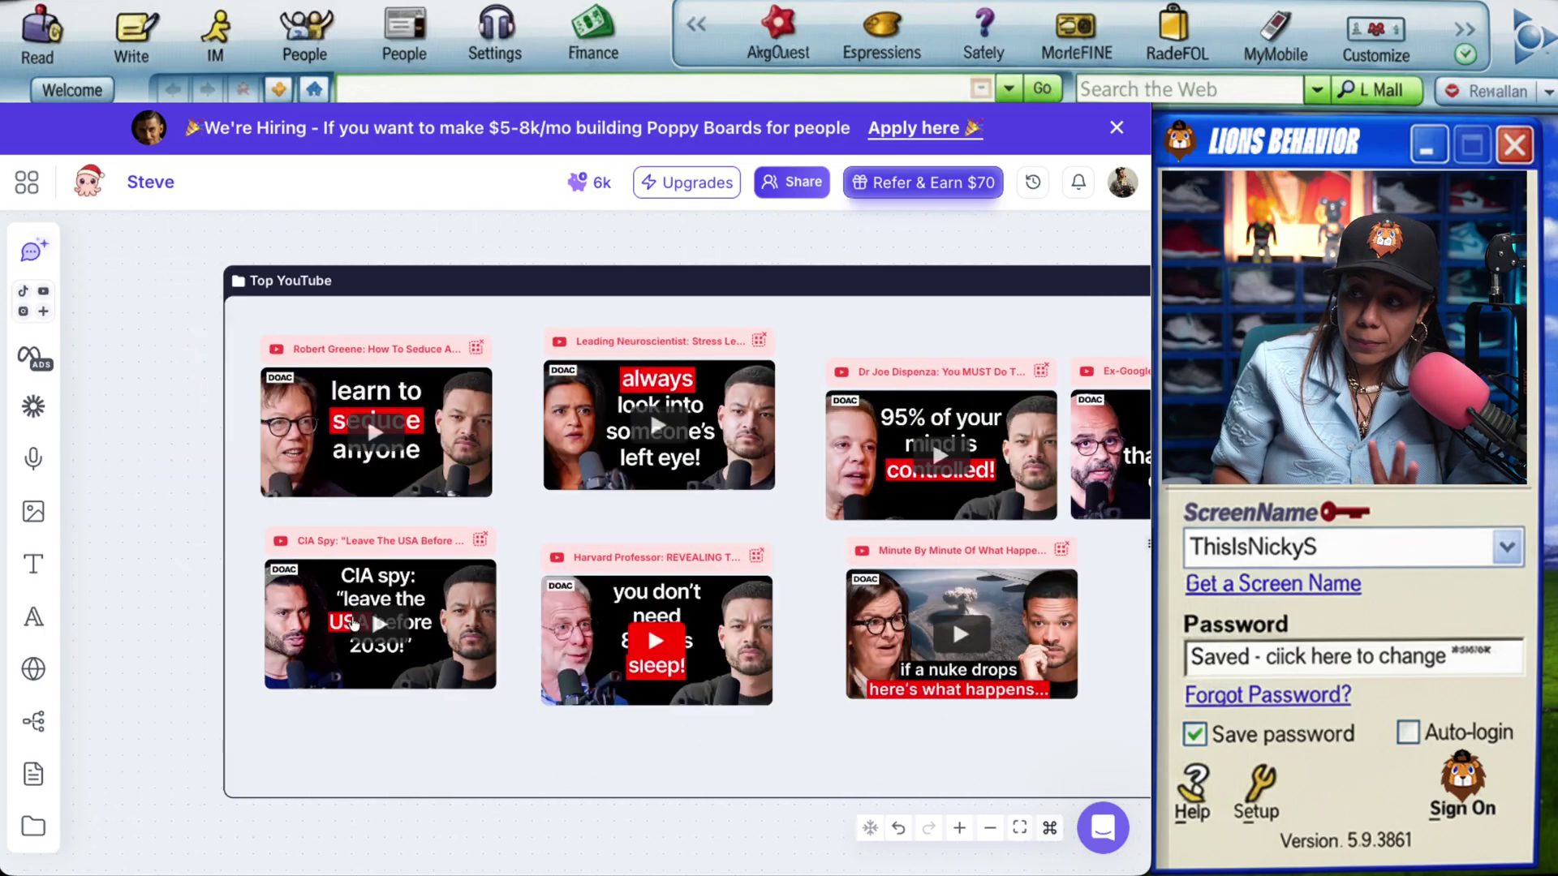
scroll(352, 622, "left", 2)
scroll(352, 622, "right", 10)
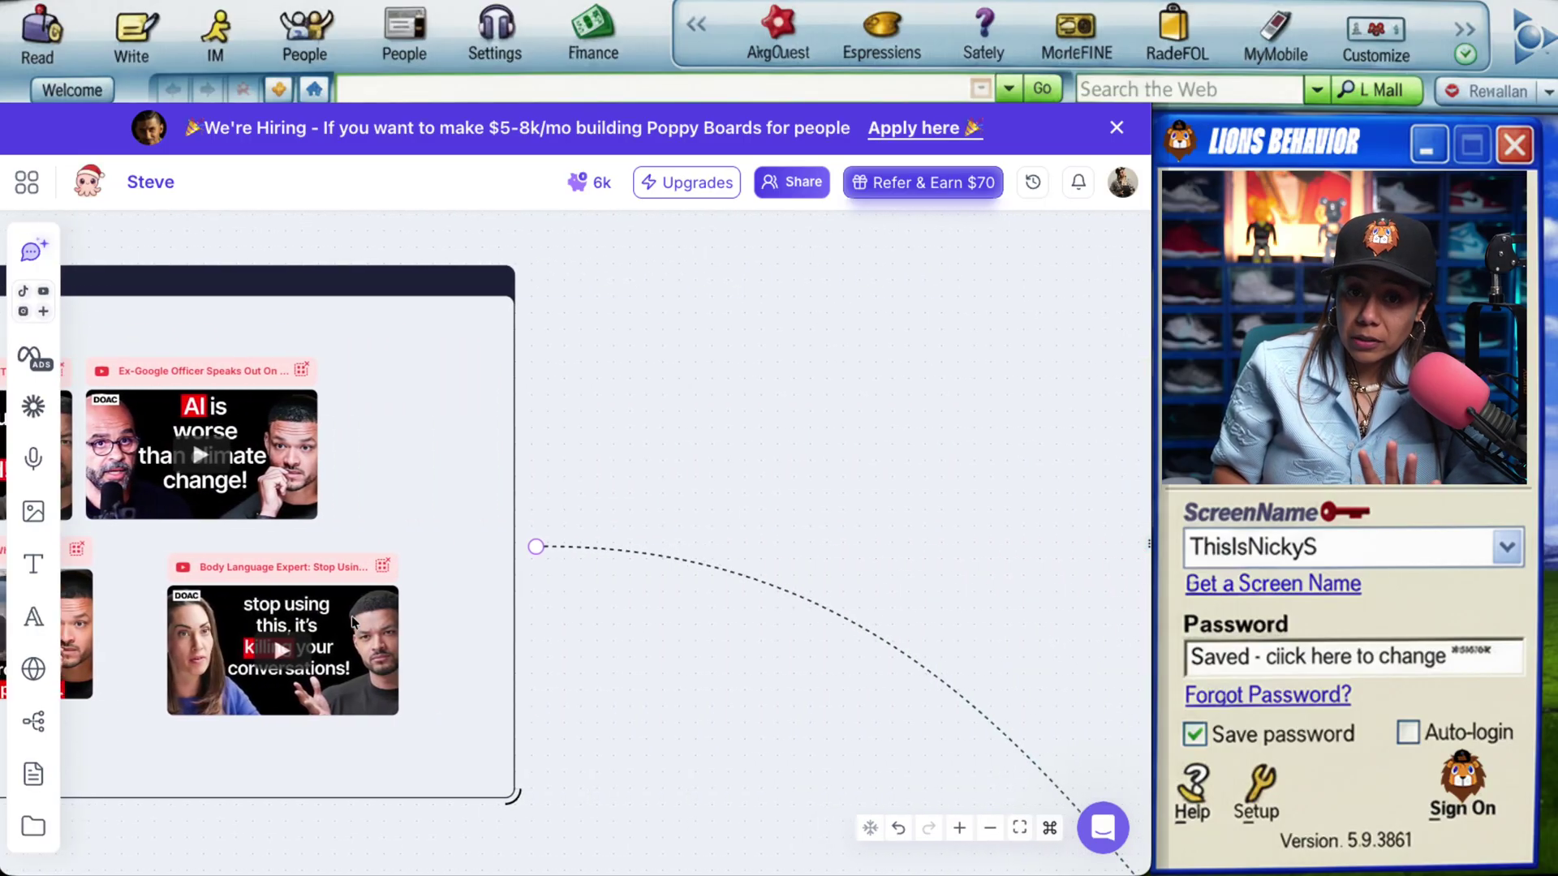
scroll(352, 621, "right", 15)
scroll(352, 621, "down", 3)
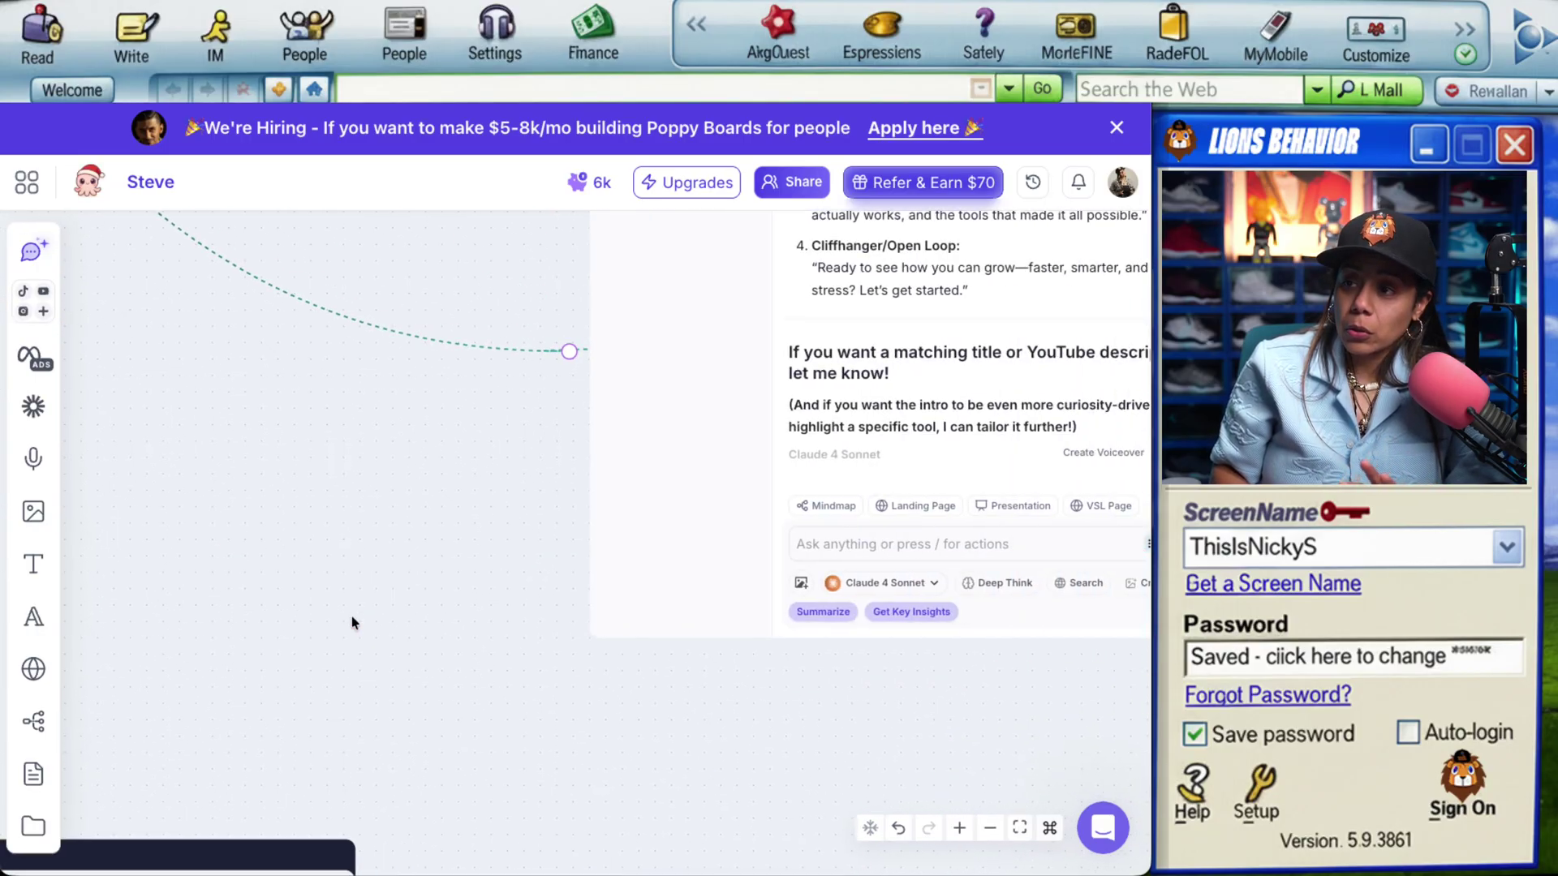
- Show the chat's Stephen Bartlett–style scripted intro hook next to the My Video frame
scroll(352, 616, "right", 6)
scroll(352, 616, "up", 3)
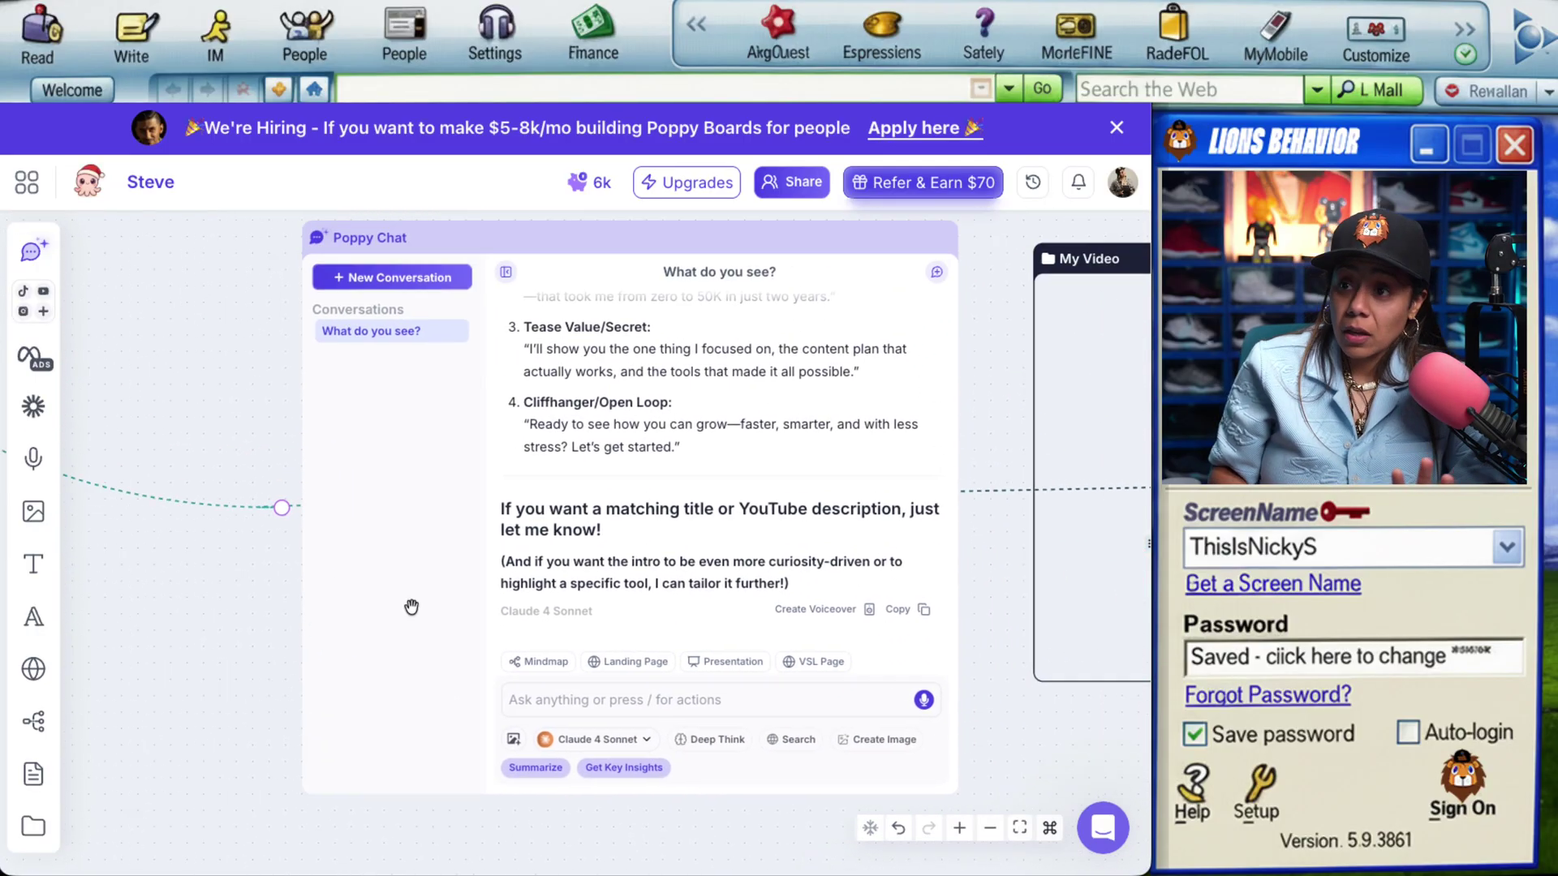
scroll(591, 561, "up", 6)
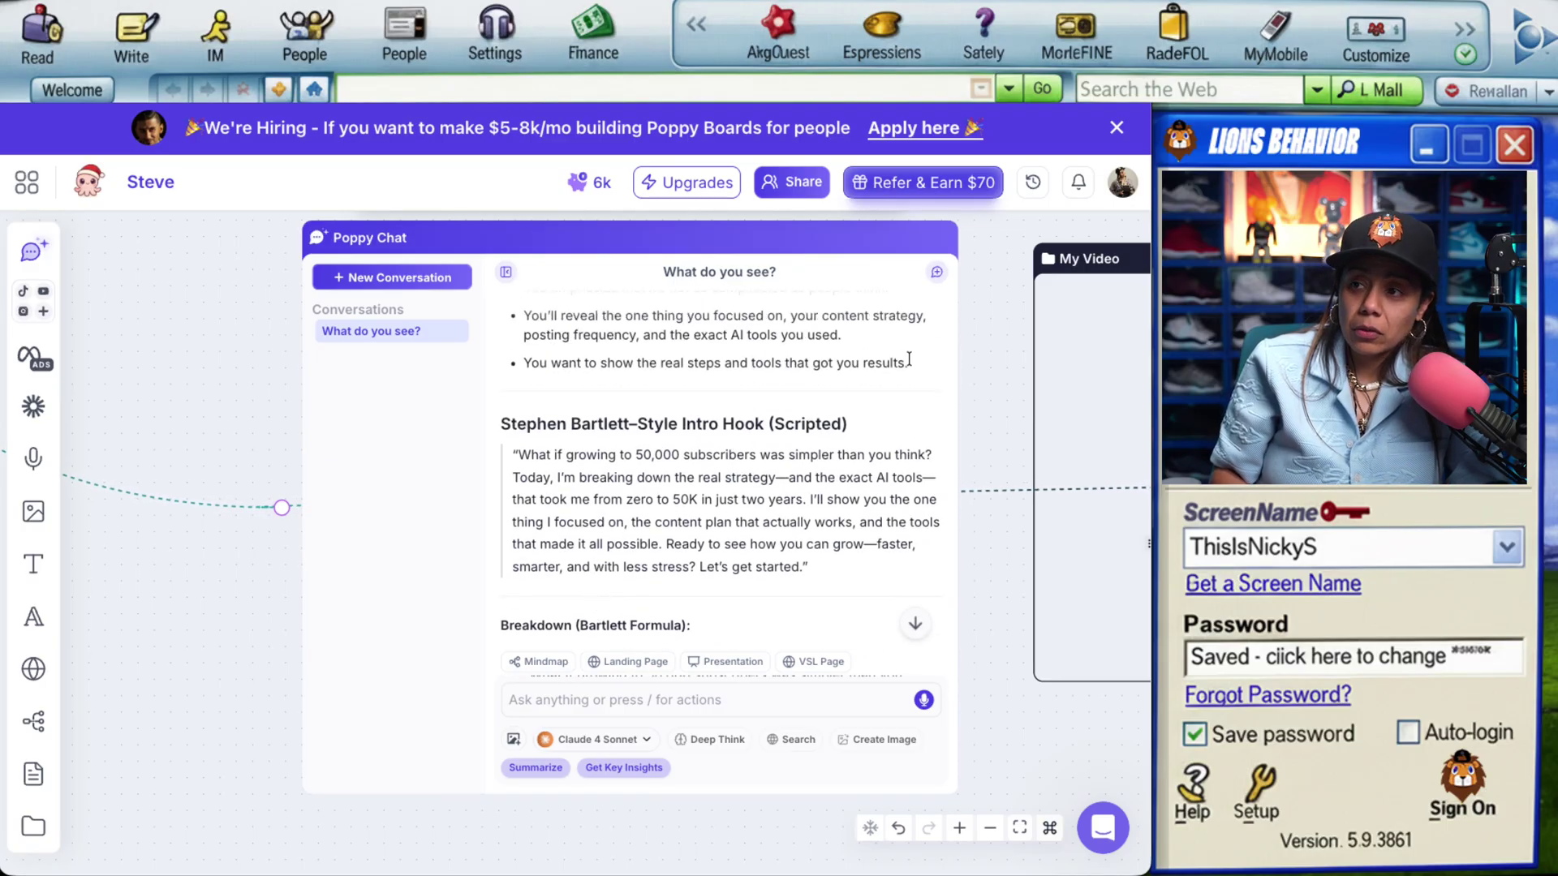
scroll(980, 377, "right", 10)
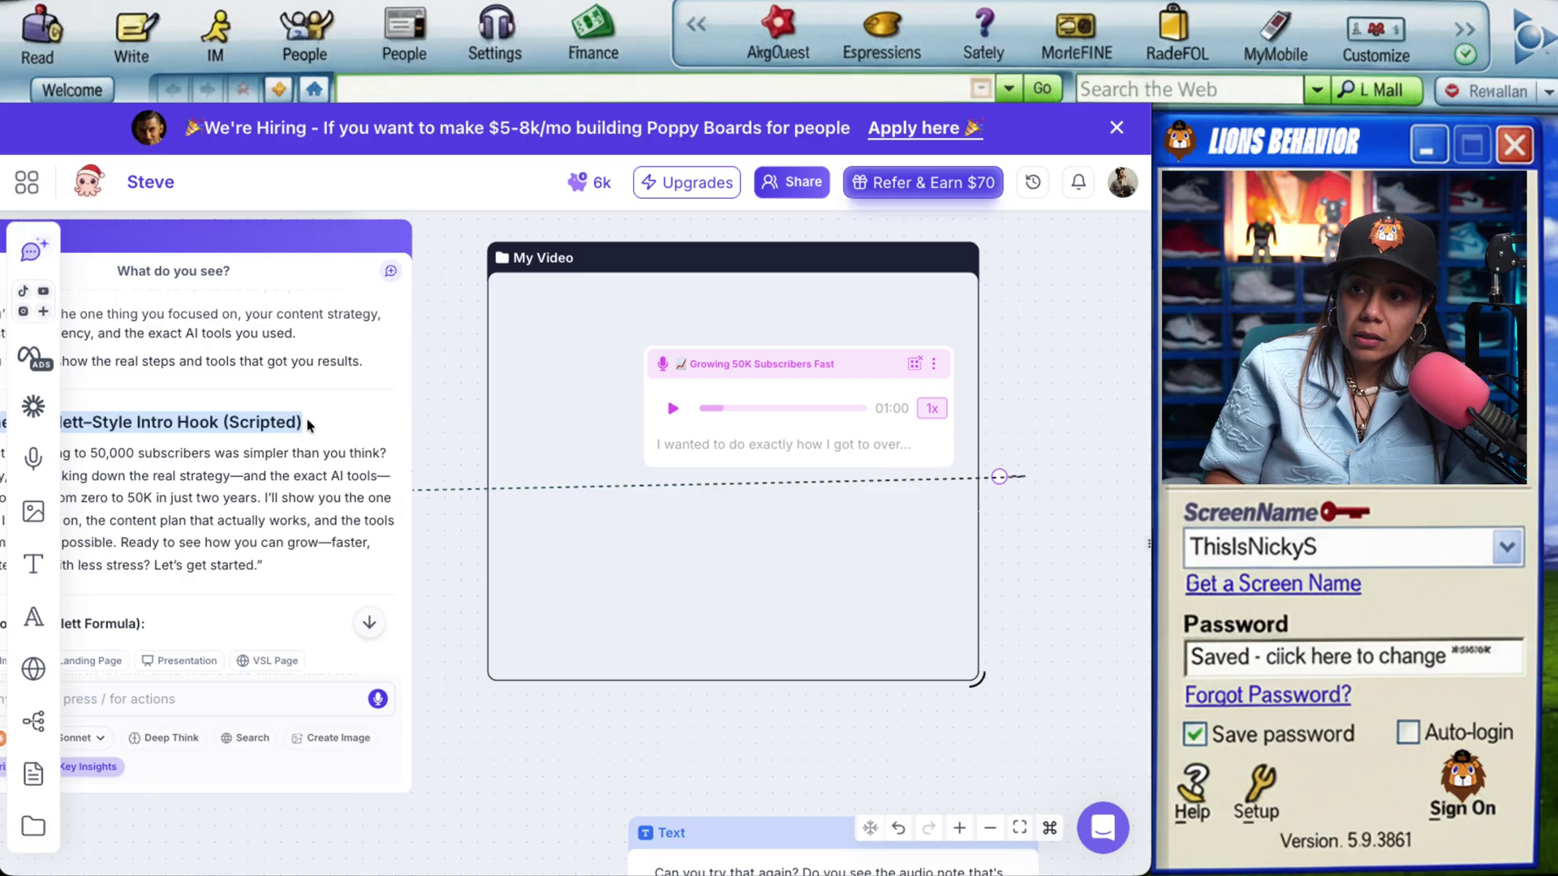
left_click_drag(468, 339, 655, 345)
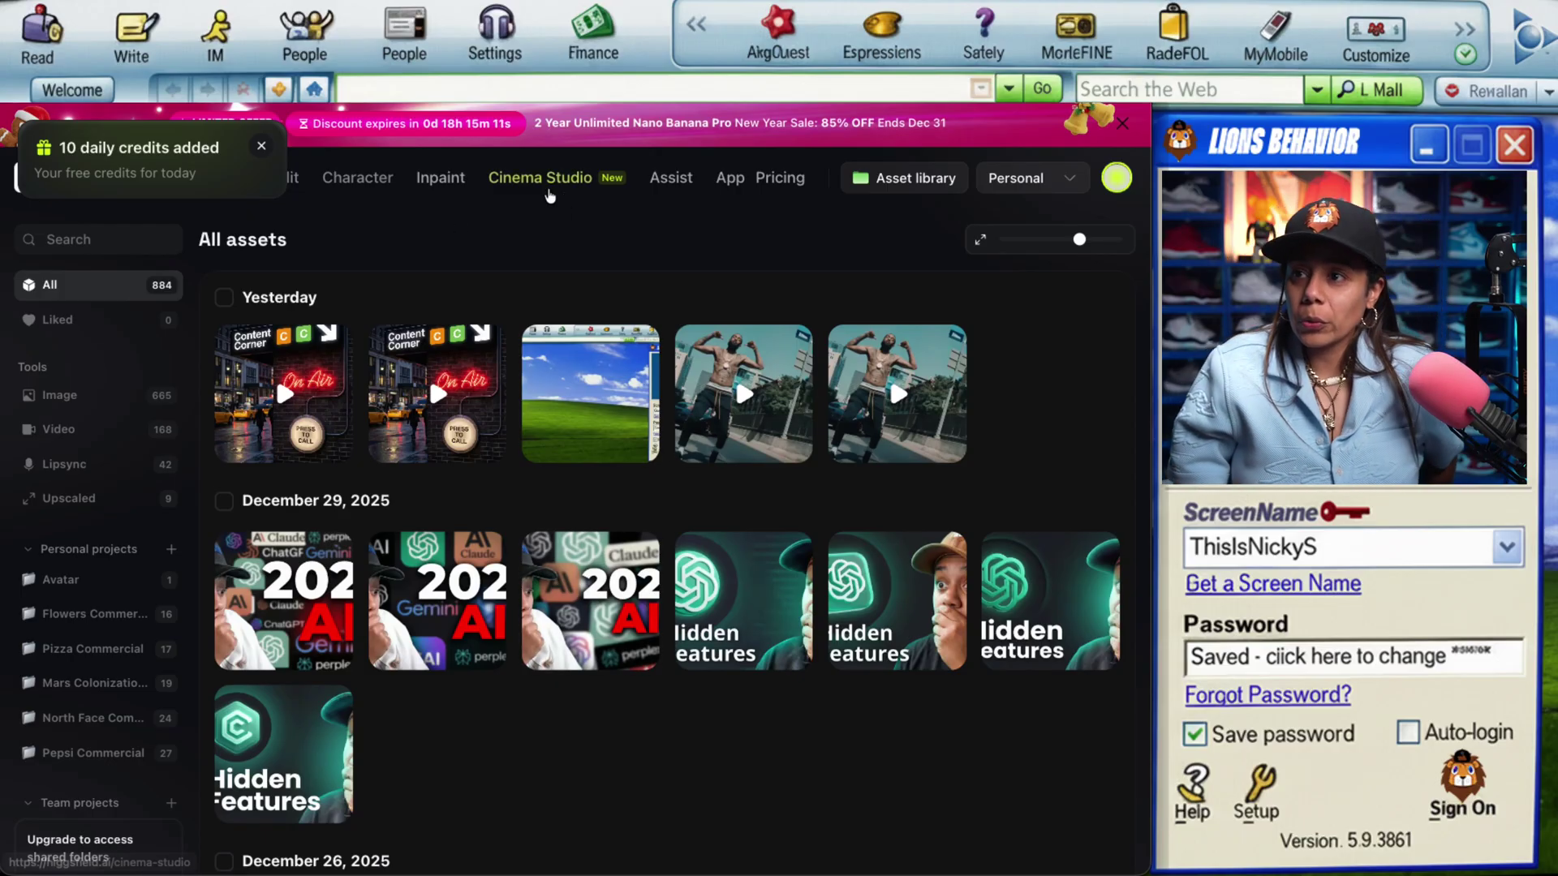
- Watch yesterday's Flying Cam Transition video in its detail view, then return to the asset library
left_click(737, 348)
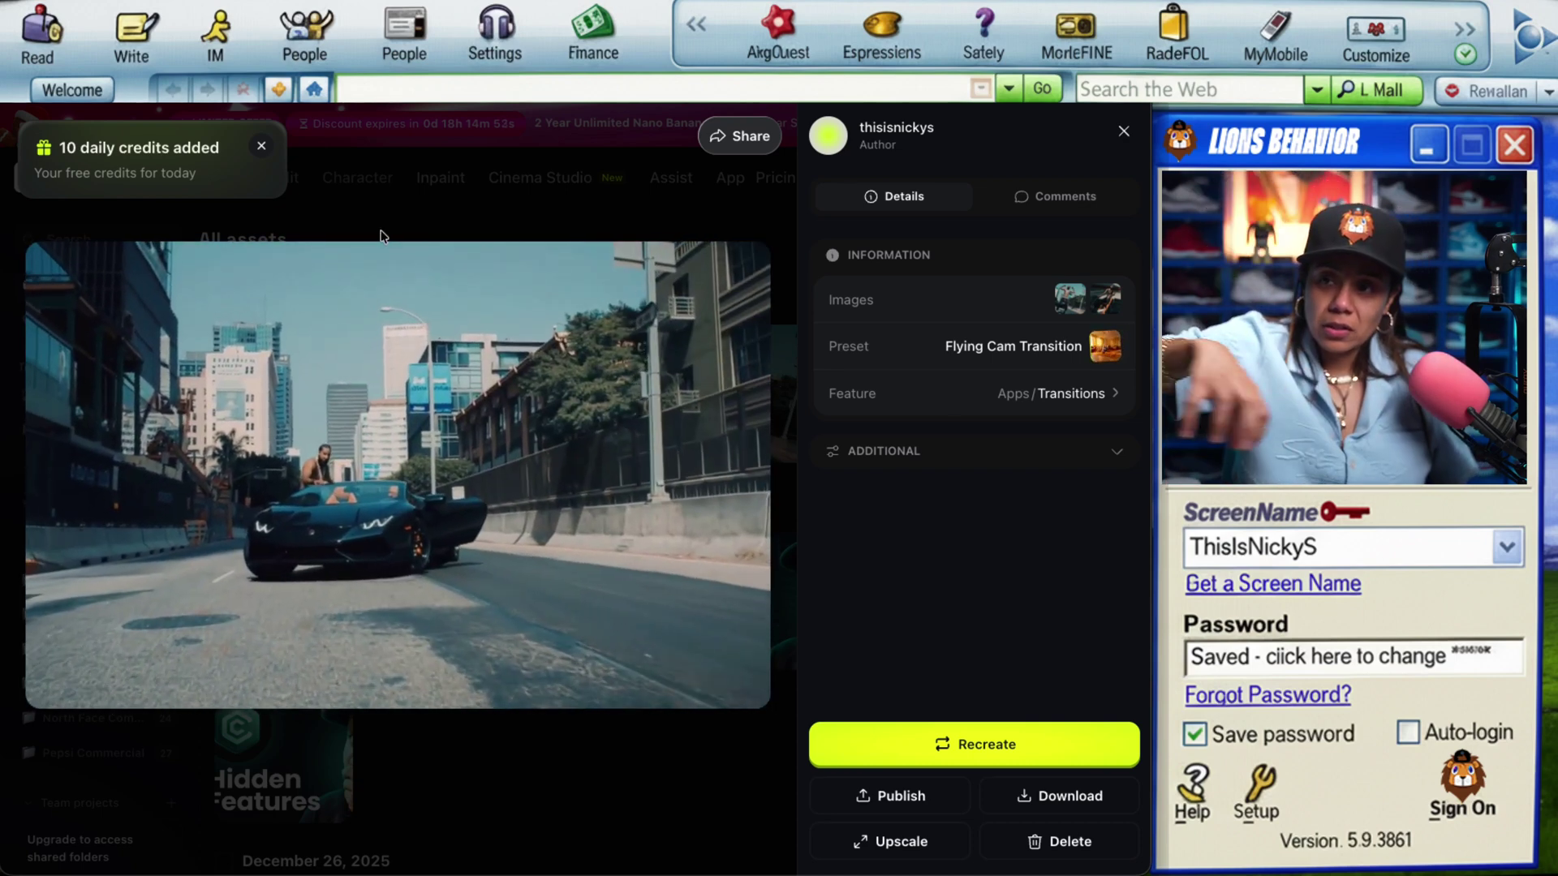
left_click(568, 199)
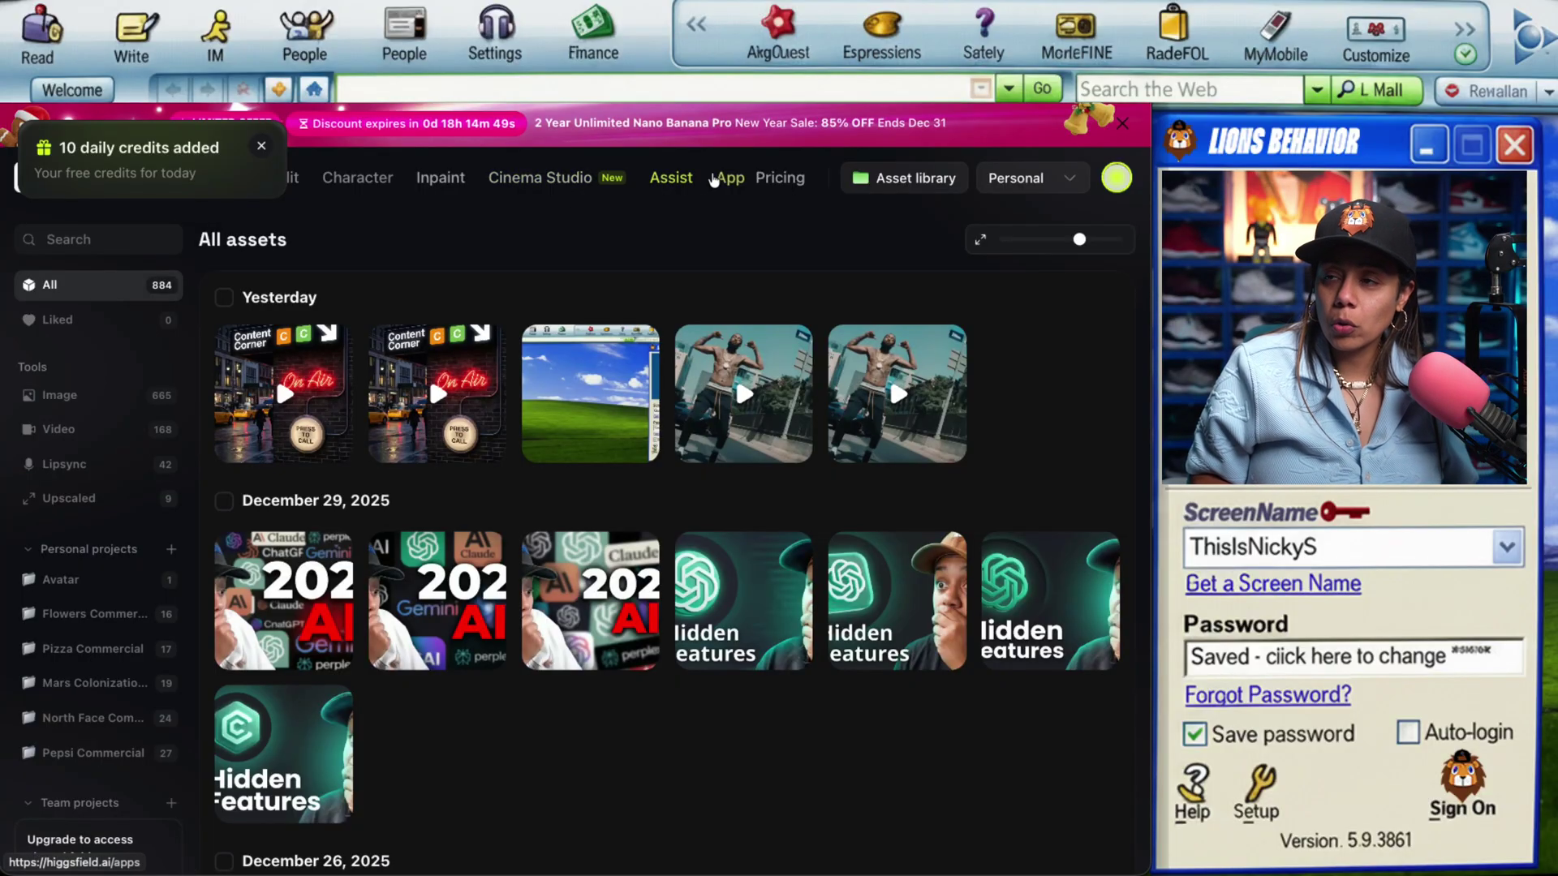
- From Higgsfield's Apps, launch Smooth Transitions and open the Flying Cam Transition effects gallery
left_click(713, 180)
scroll(1037, 851, "down", 5)
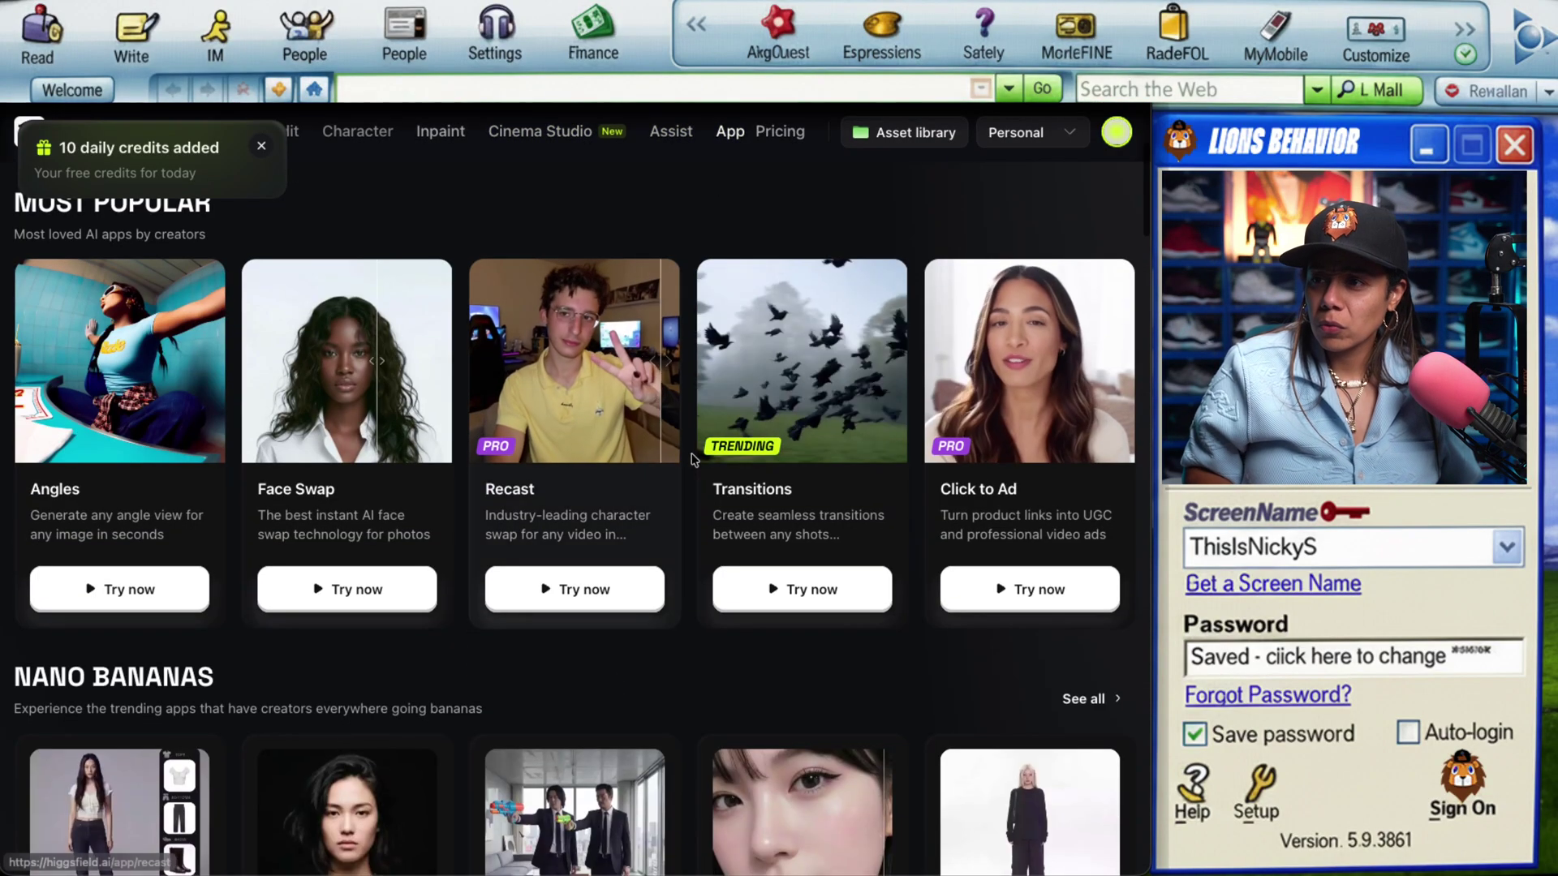
left_click(750, 591)
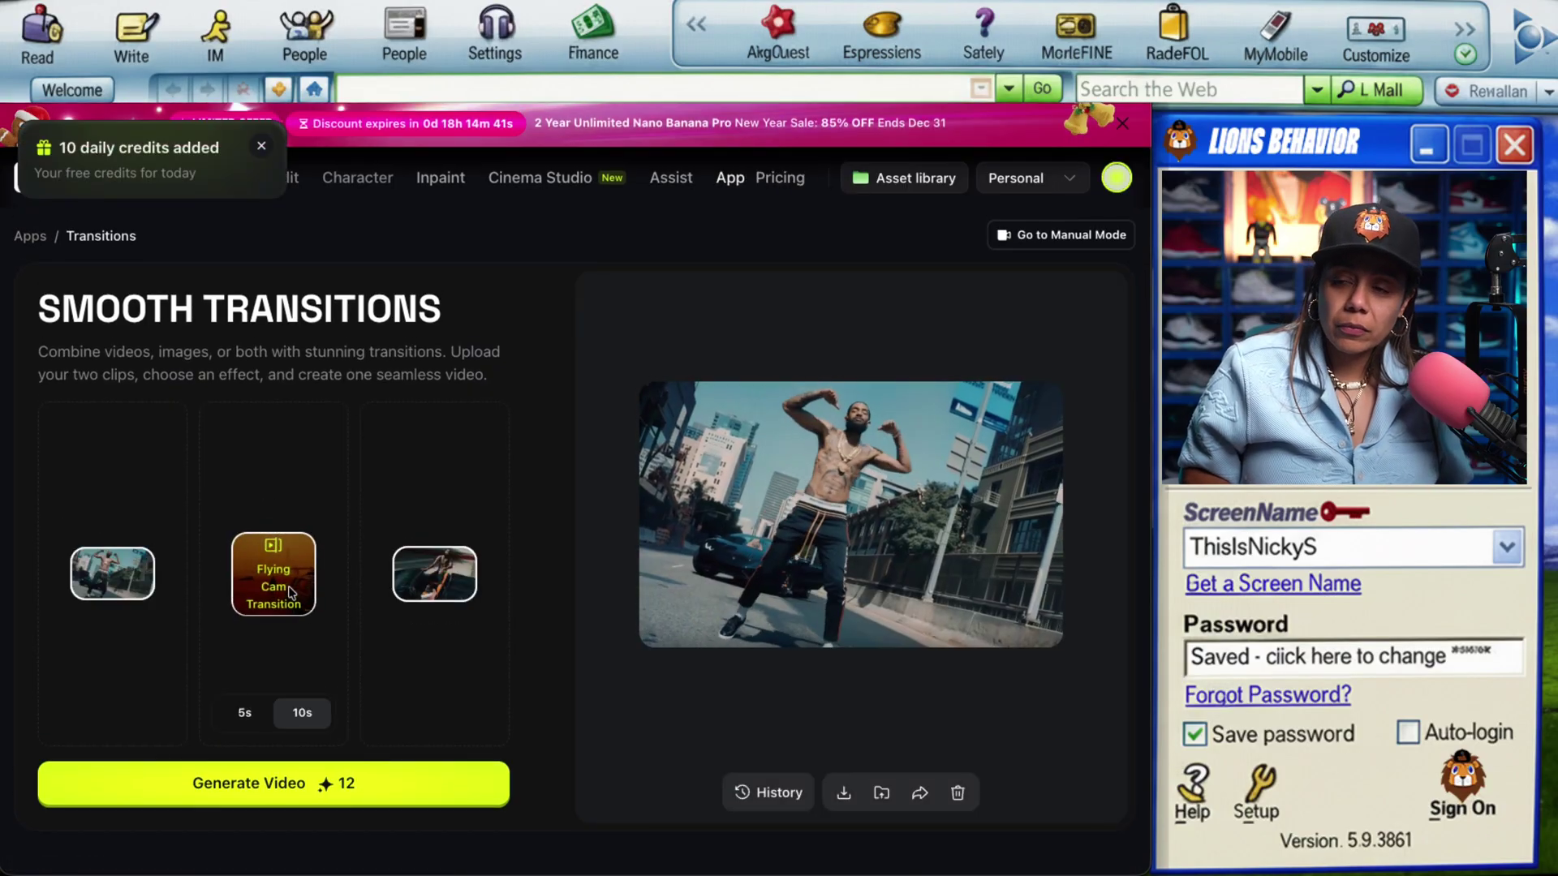
left_click(278, 579)
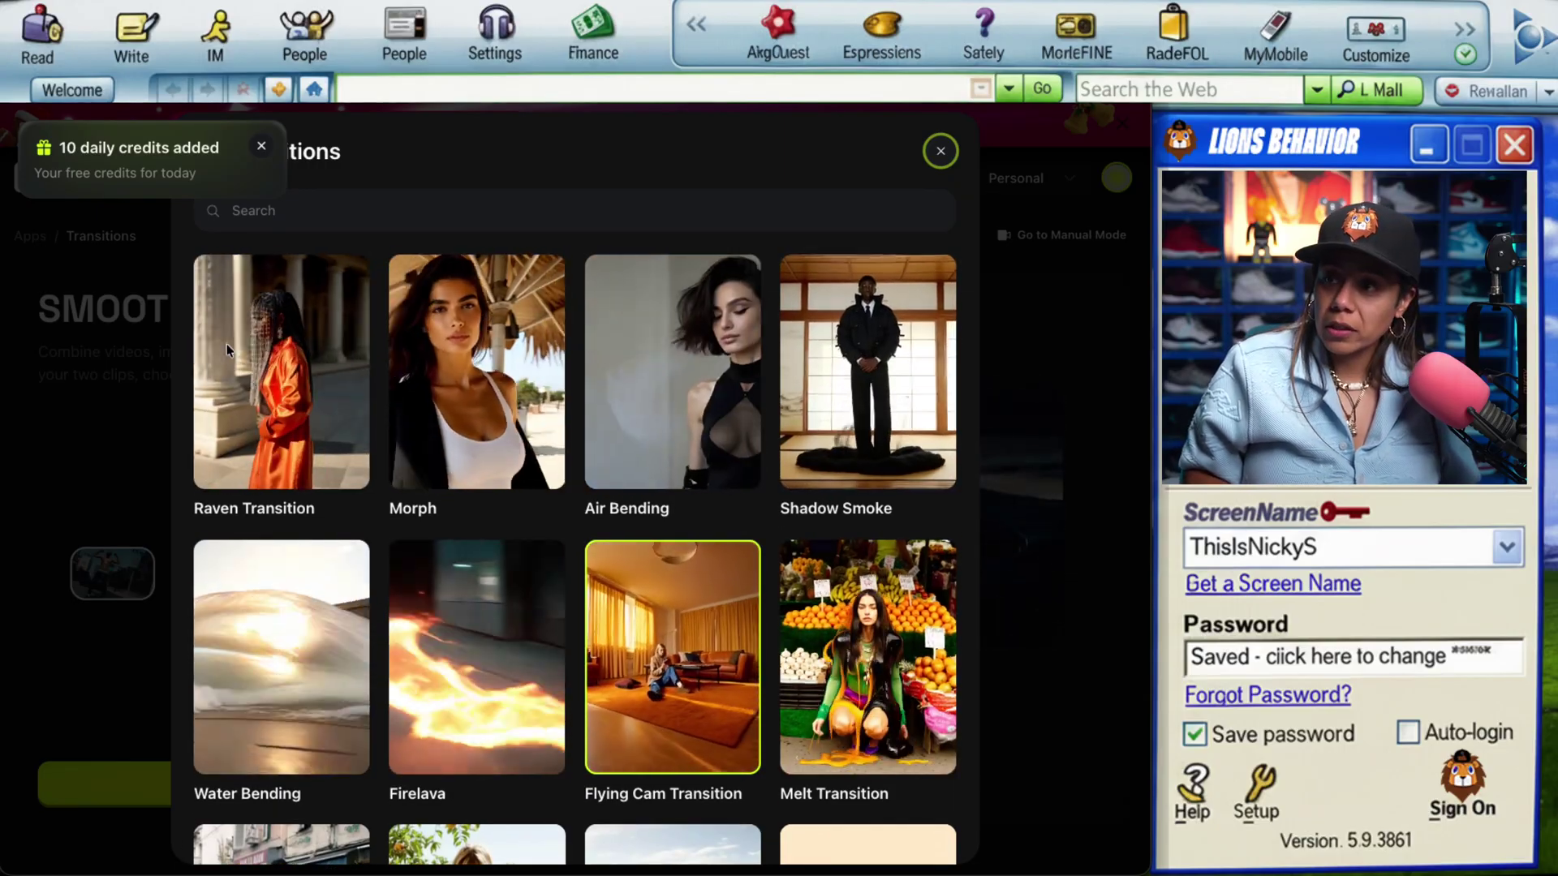
- Browse the transition effects gallery, then close it with Flying Cam Transition still selected (12 credits)
scroll(227, 349, "down", 1)
scroll(227, 350, "down", 1)
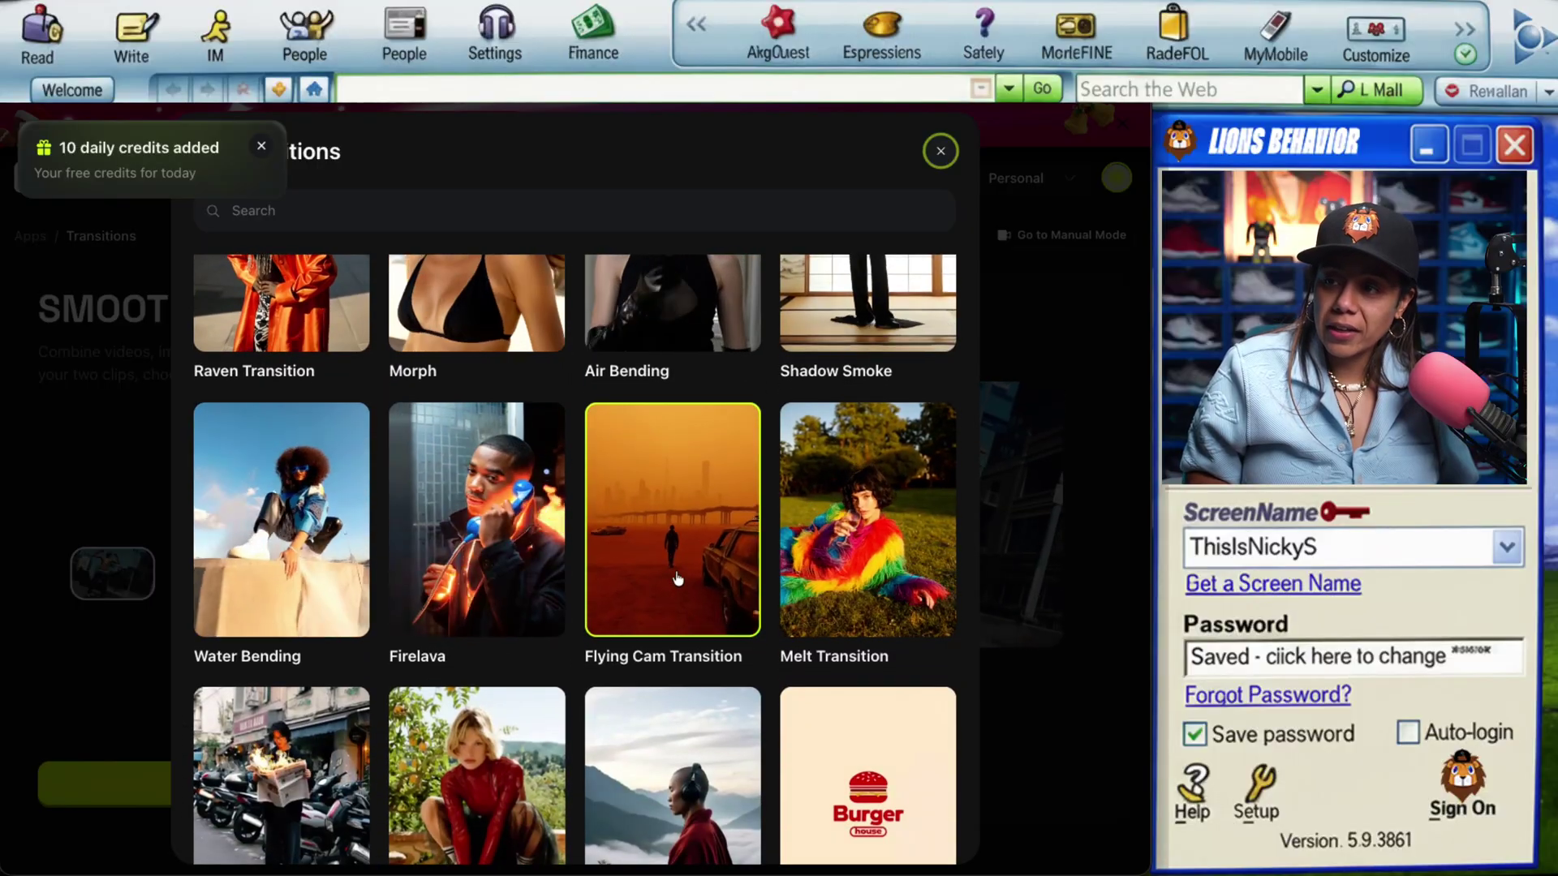
scroll(678, 578, "down", 3)
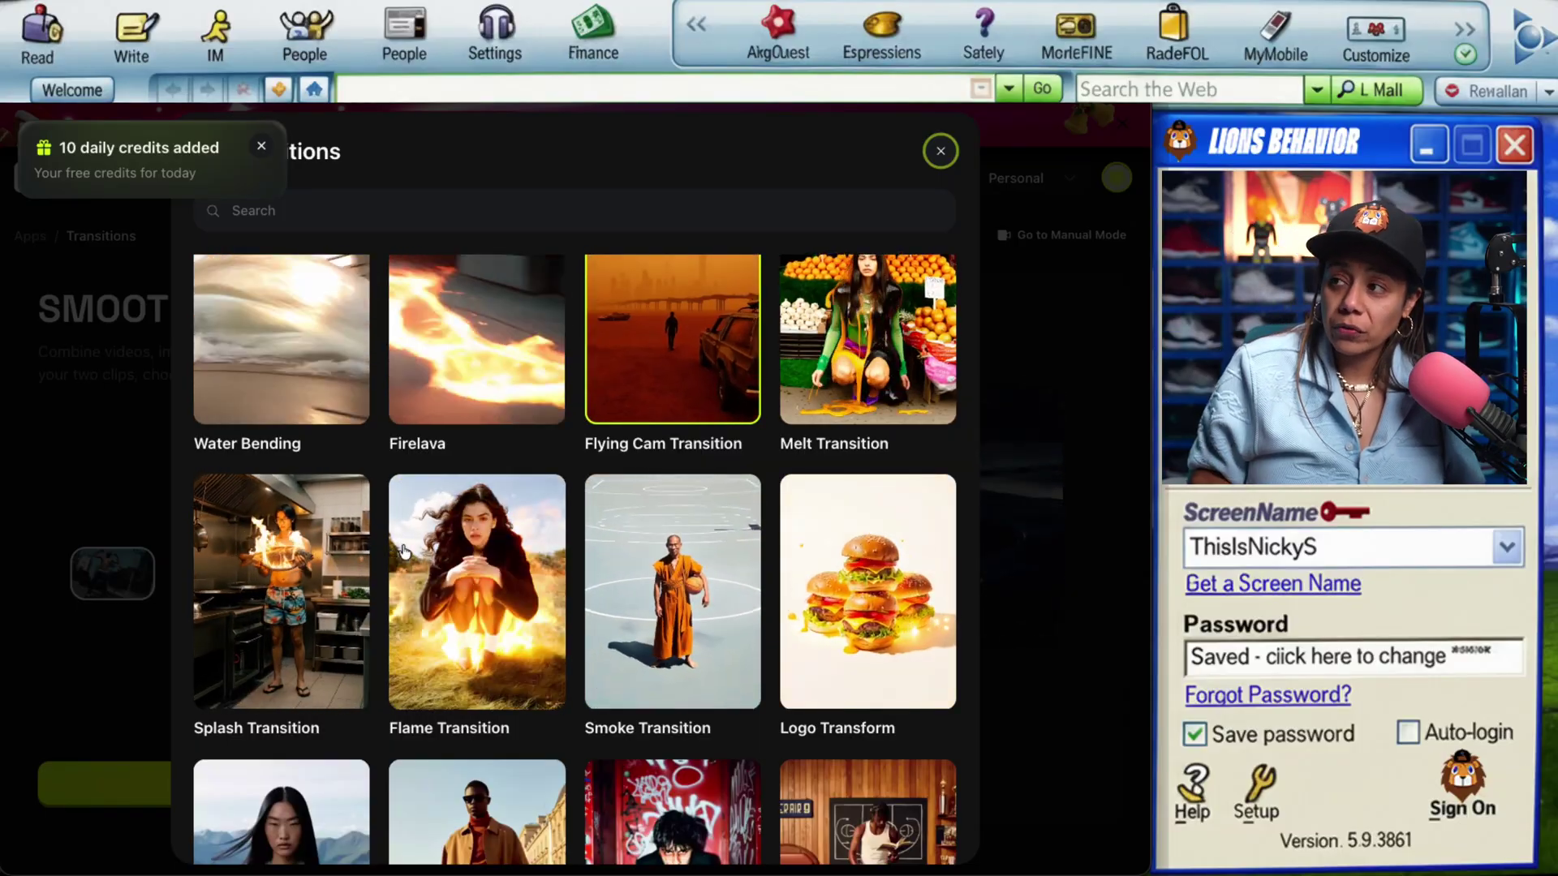
scroll(546, 542, "down", 8)
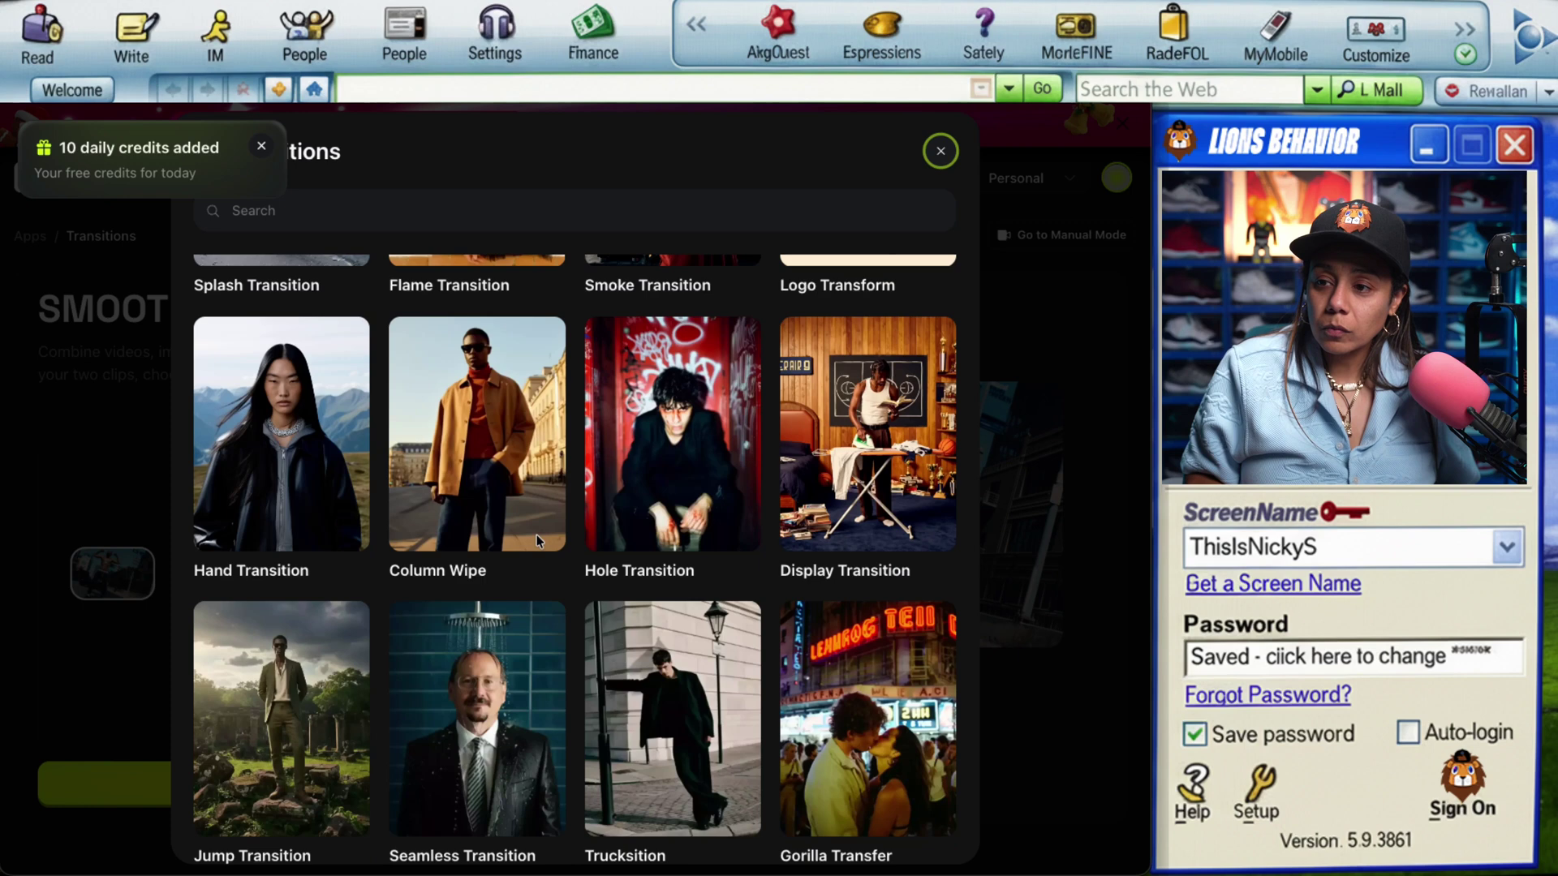
scroll(535, 542, "up", 5)
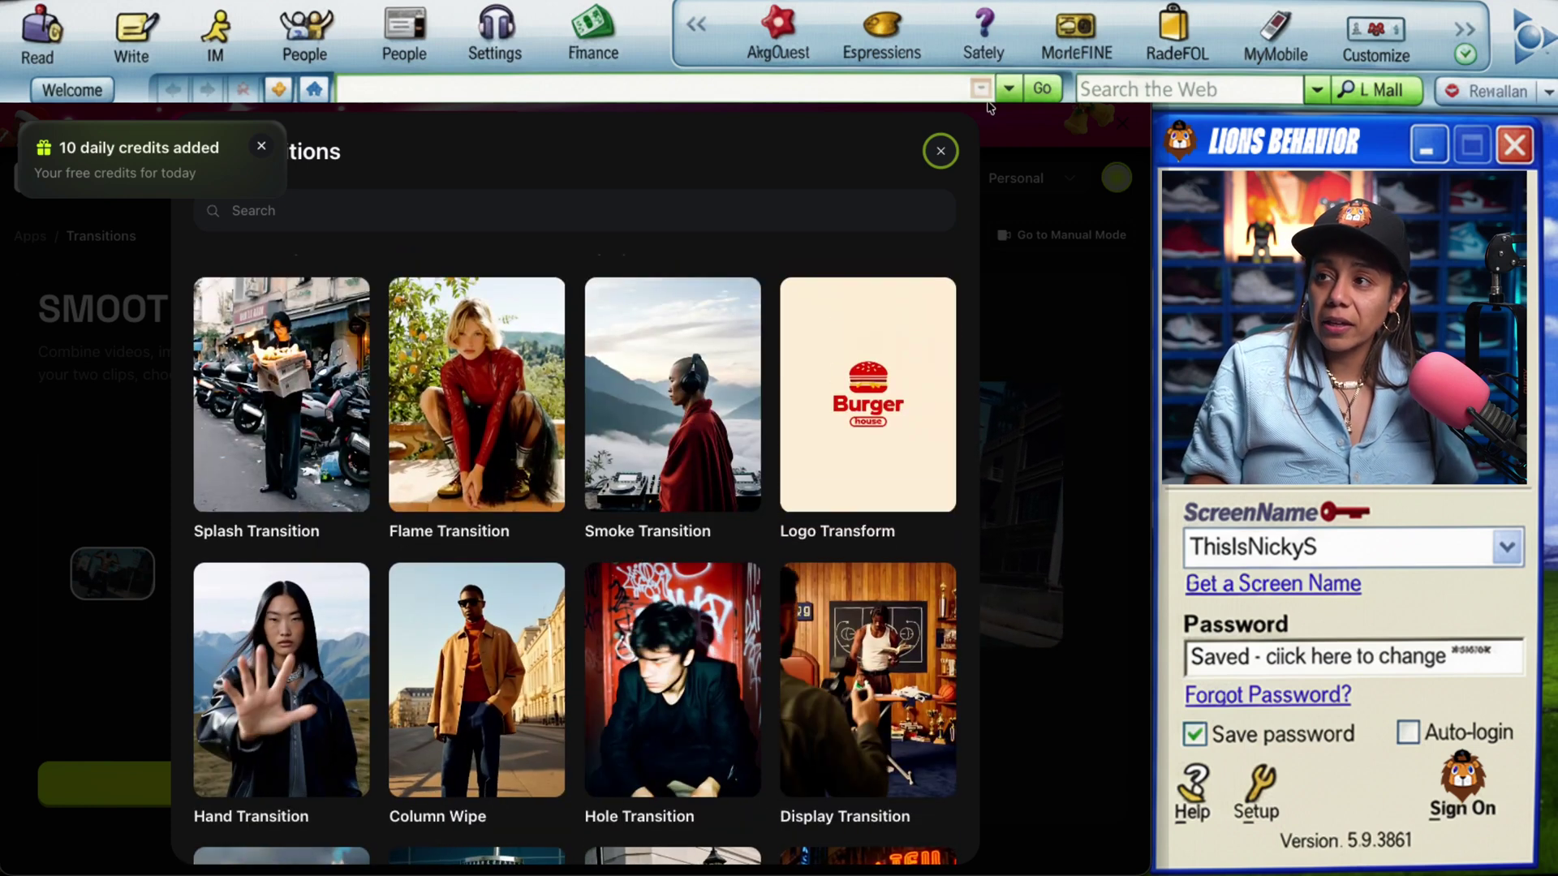
left_click(941, 151)
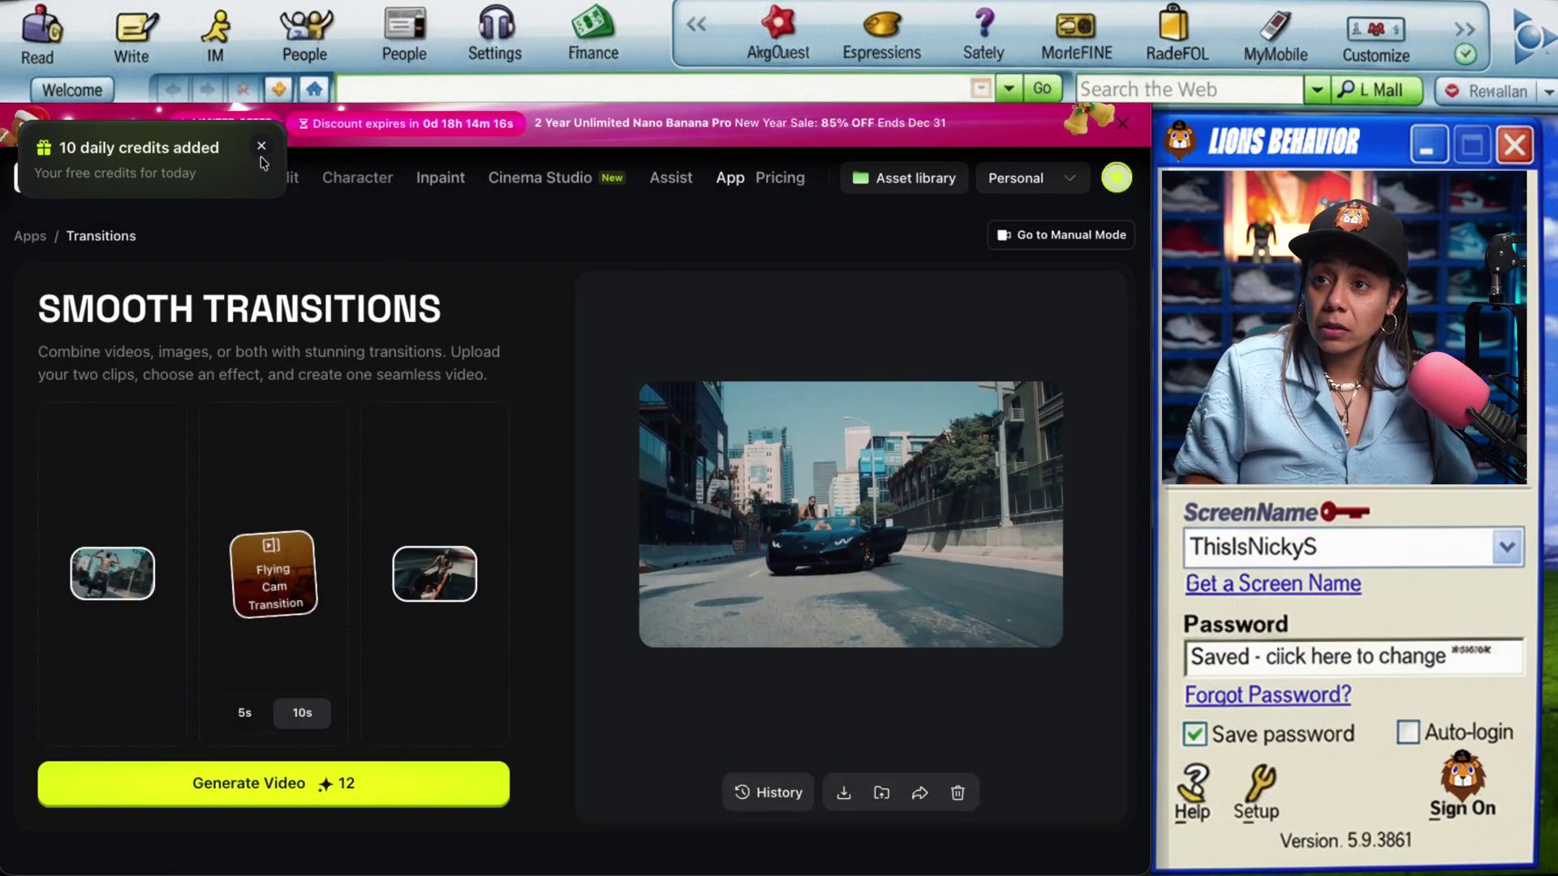
- Dismiss the daily credits notice and review earlier 16:9, 2K Nano Banana Pro YouTube thumbnails
left_click(261, 148)
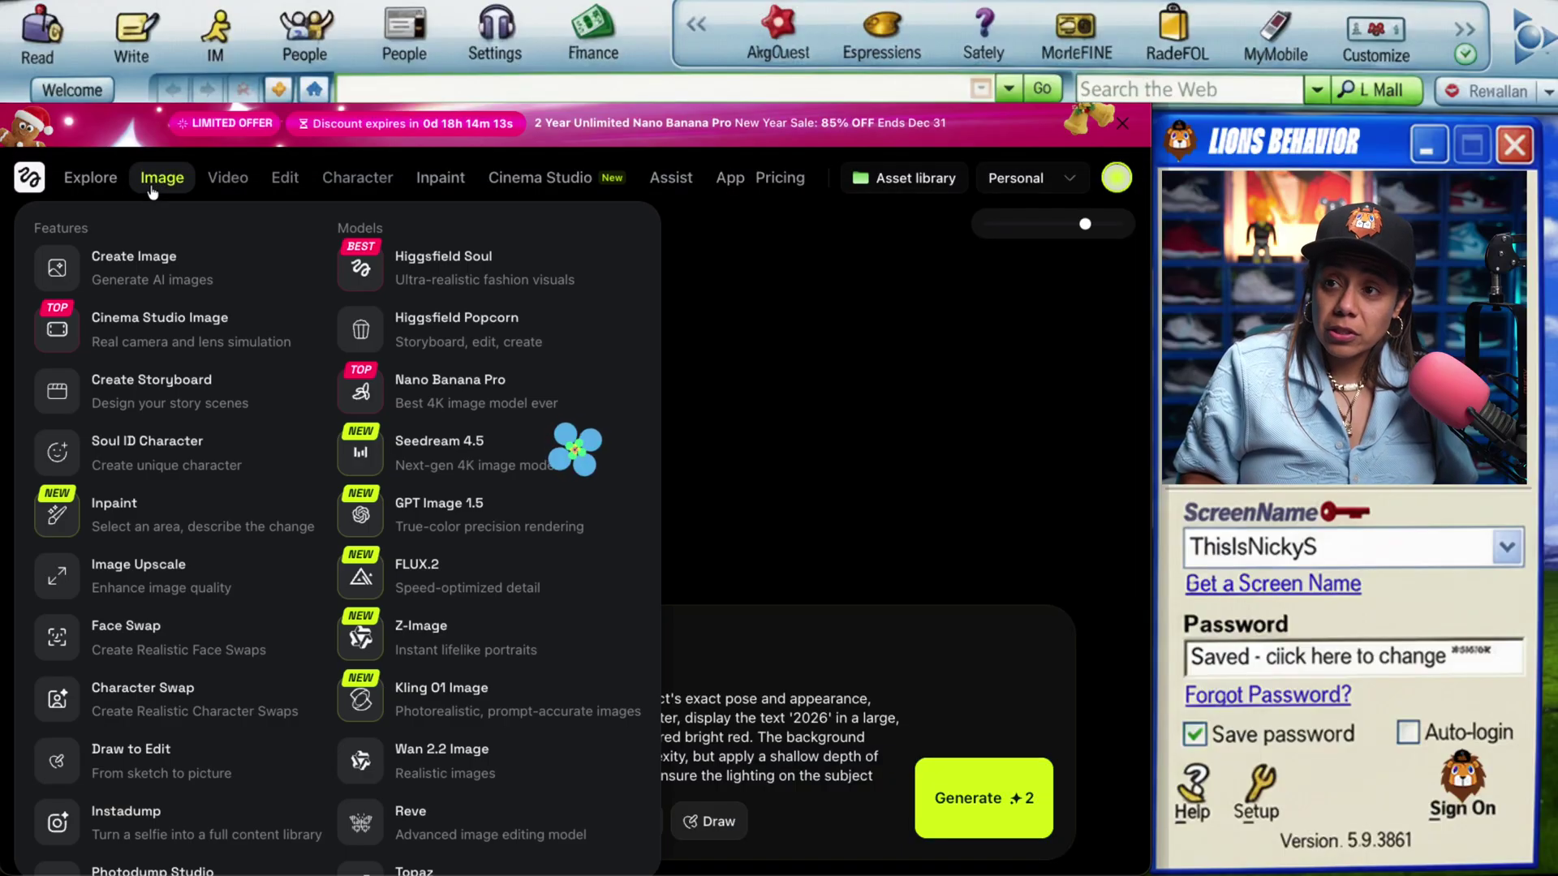
left_click(160, 178)
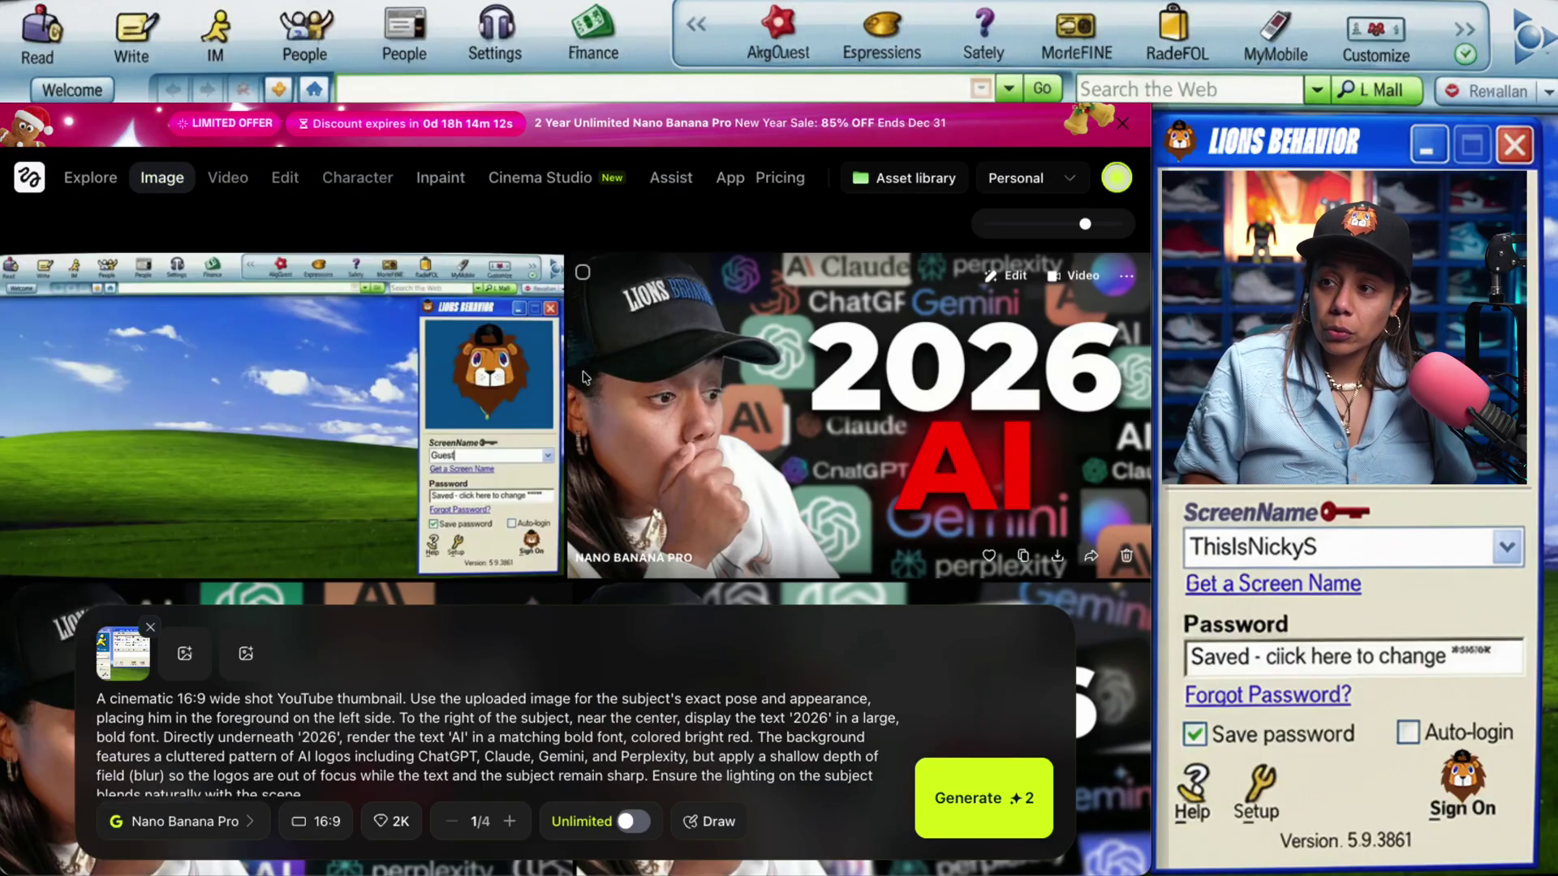
scroll(582, 375, "down", 4)
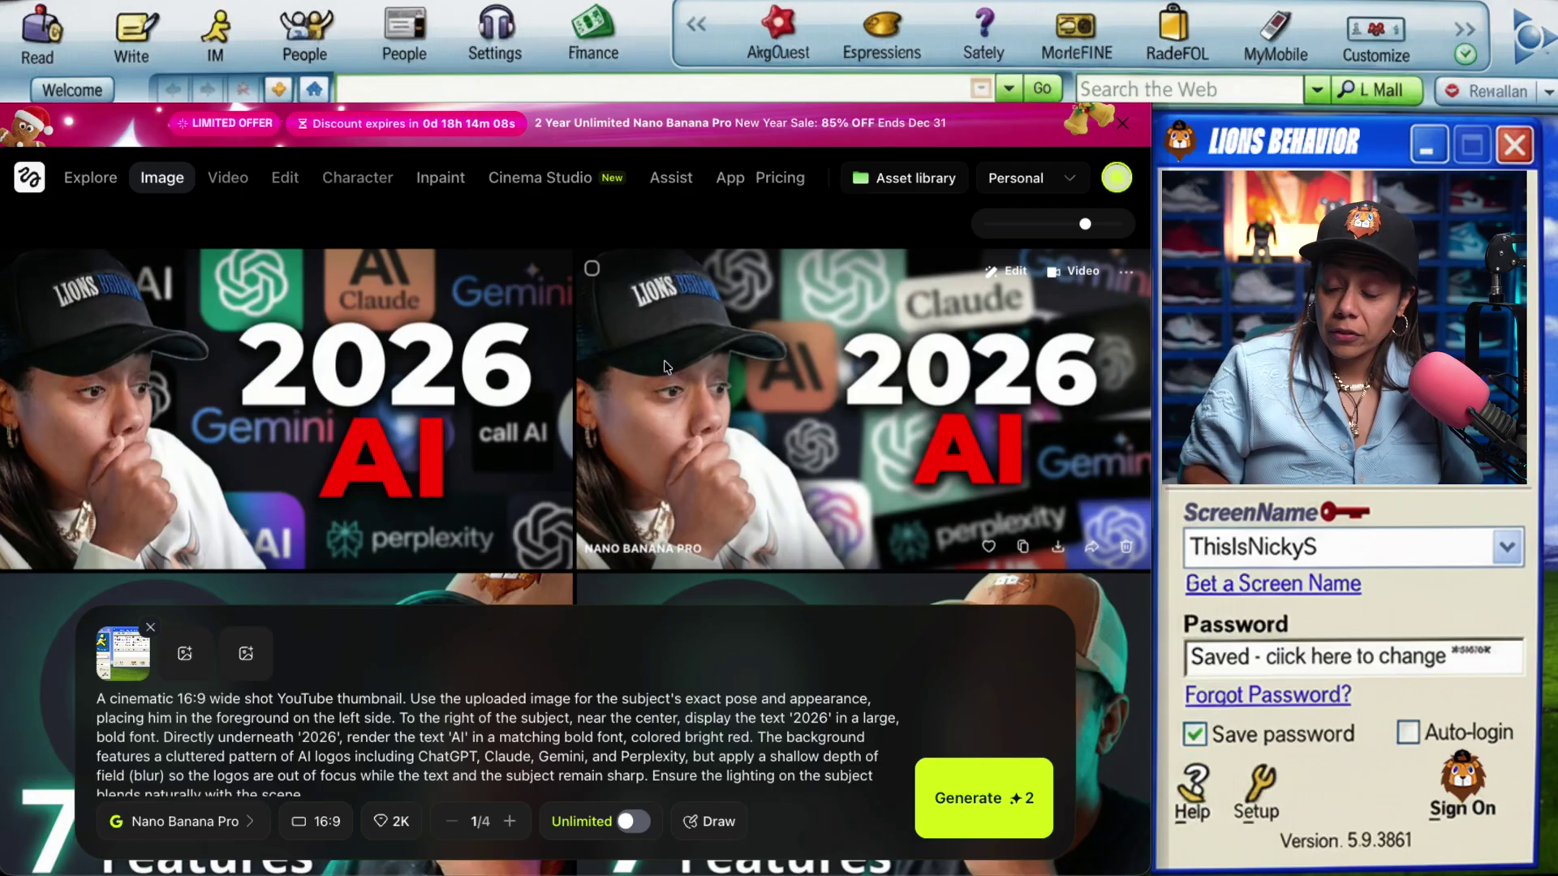
scroll(663, 367, "up", 4)
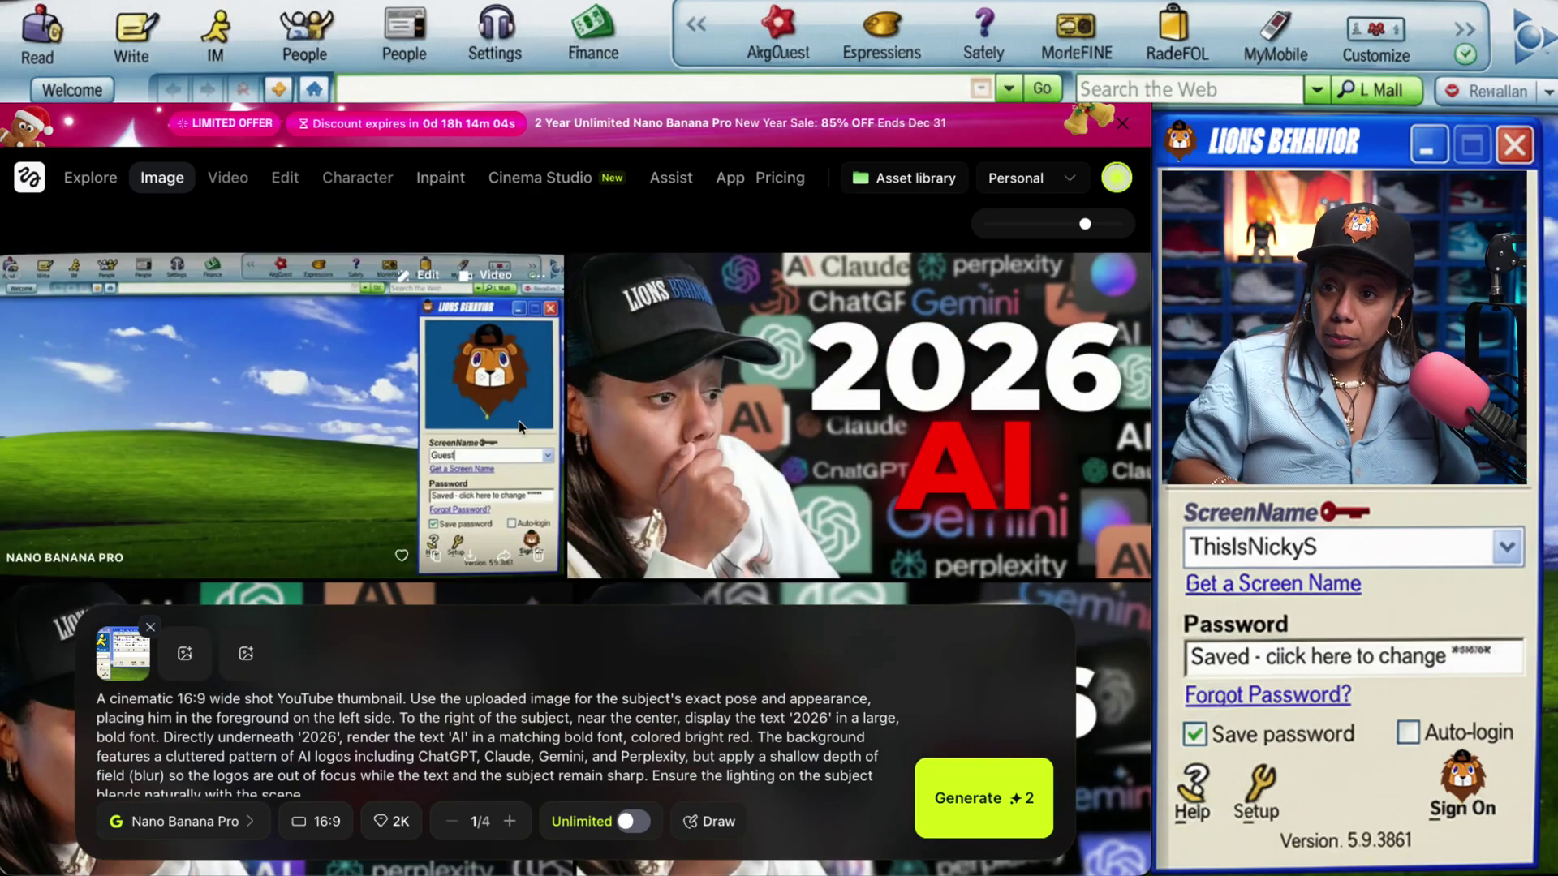
scroll(518, 420, "down", 8)
scroll(518, 420, "down", 10)
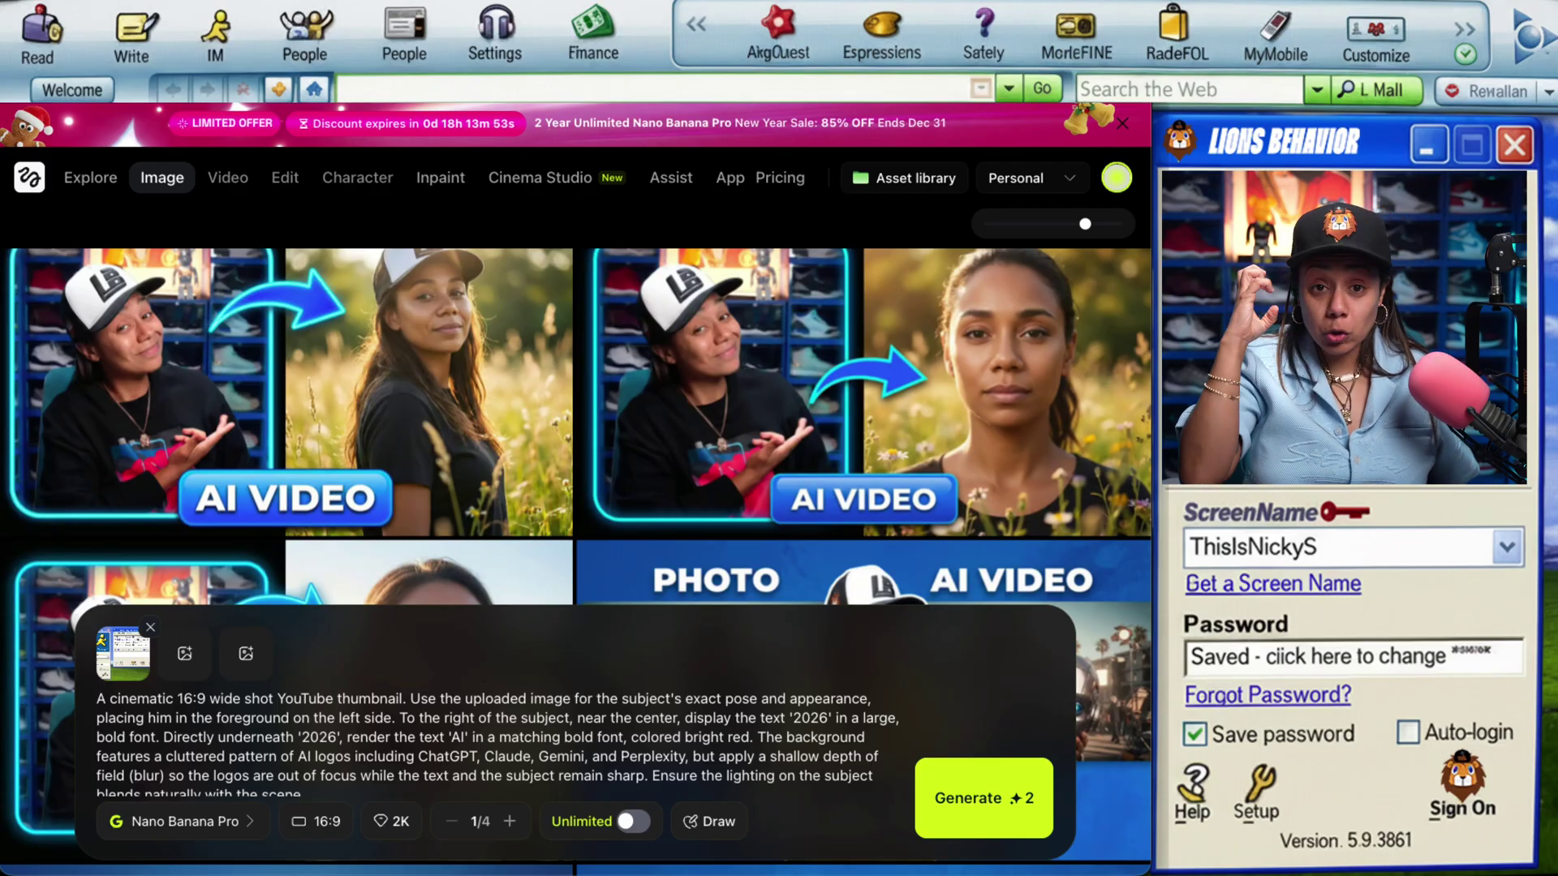
- Go to Explore and scroll to Top Choice tools like Nano Banana Pro, Skin Enhancer and Kling 2.6
left_click(63, 183)
scroll(410, 450, "down", 10)
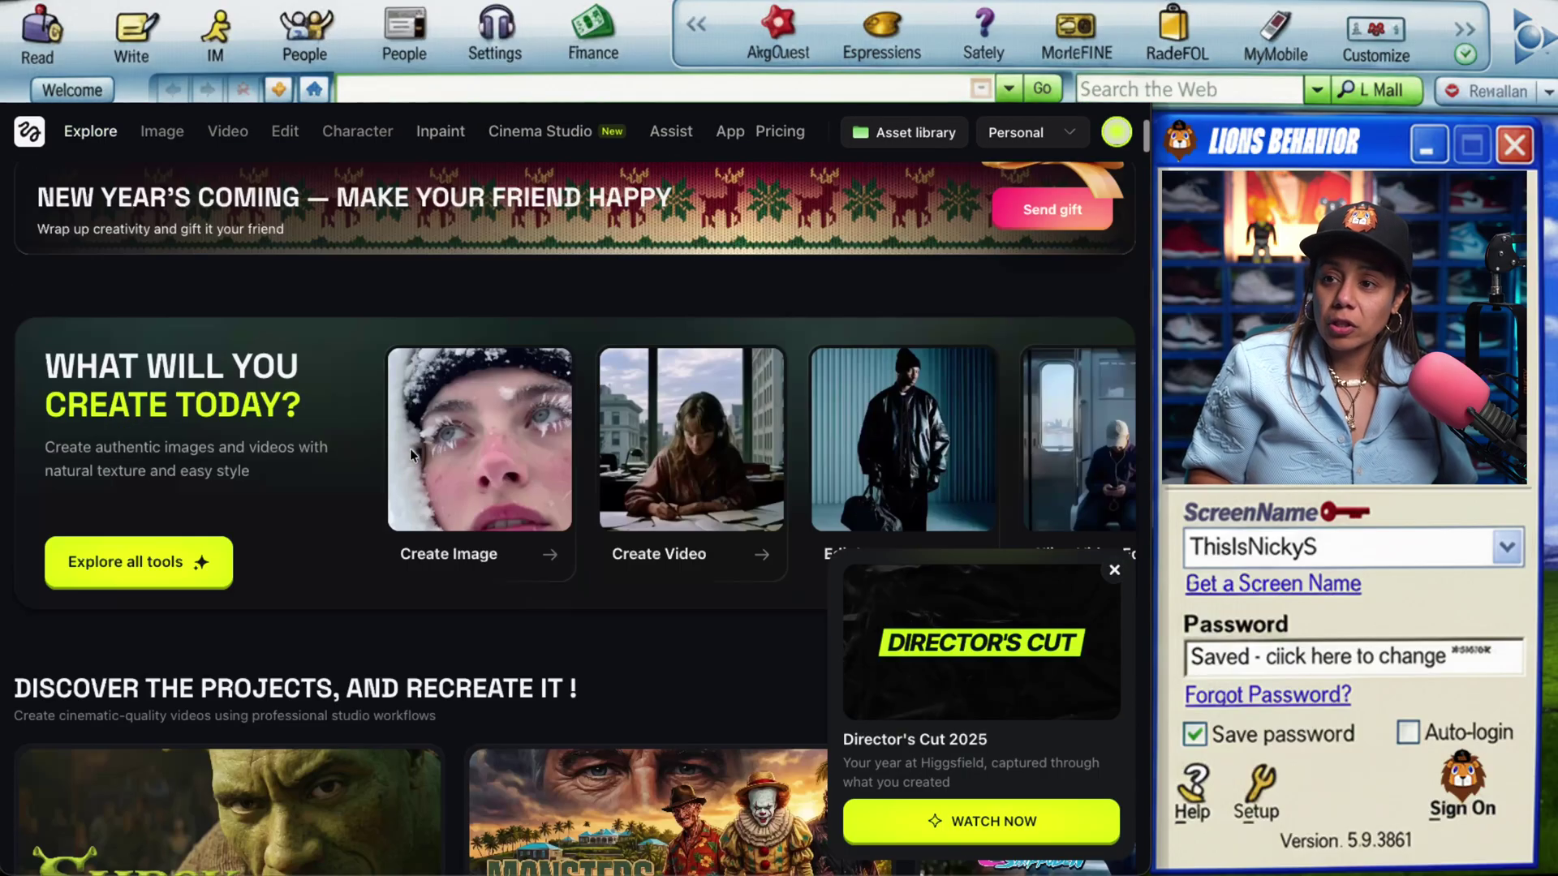
scroll(411, 455, "down", 3)
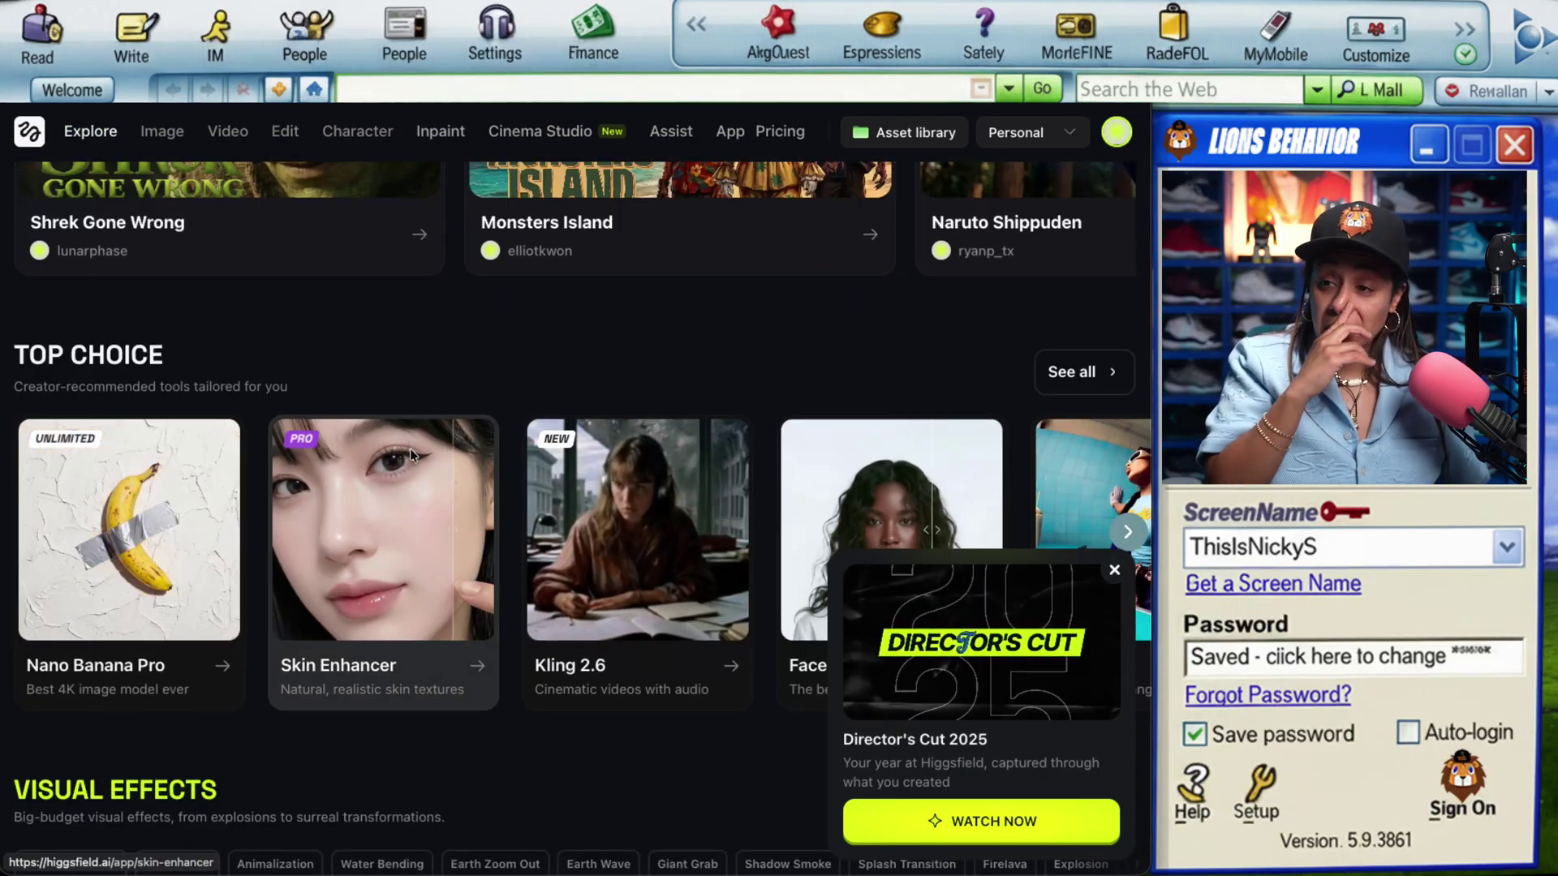